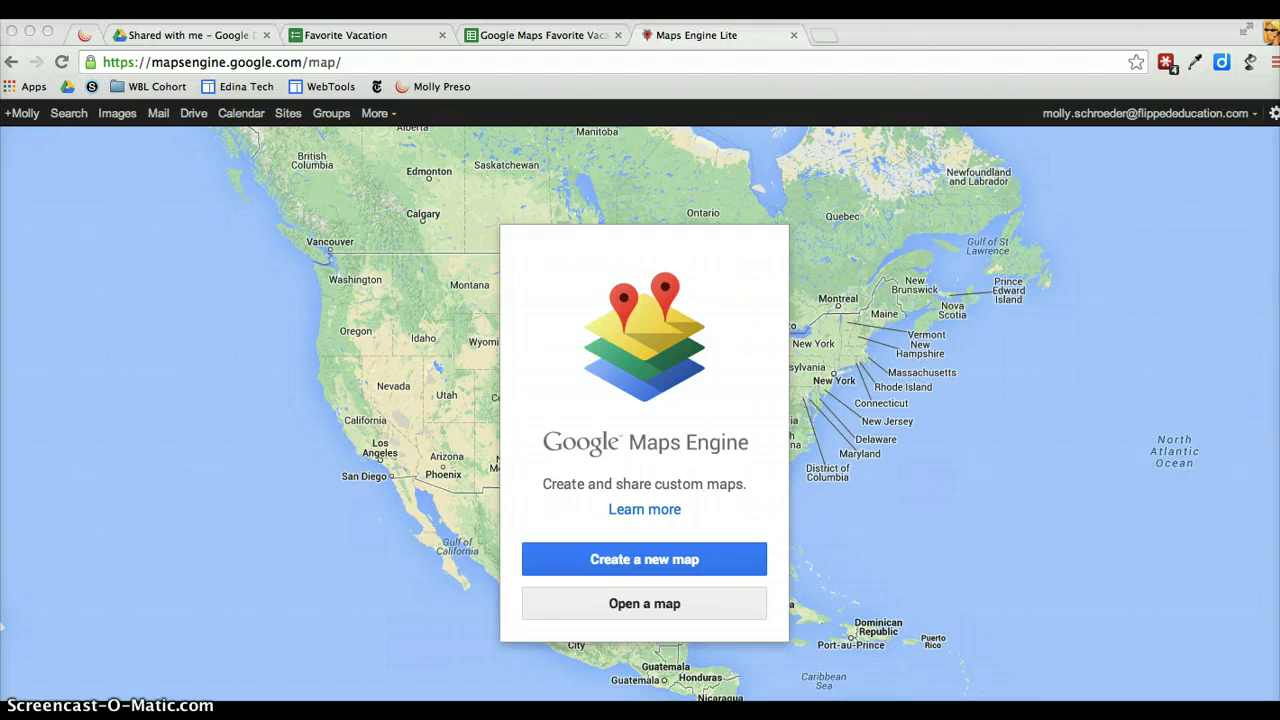
Show the Favorite Vacation Google Form and point out its City, State, Country question
left_click(331, 37)
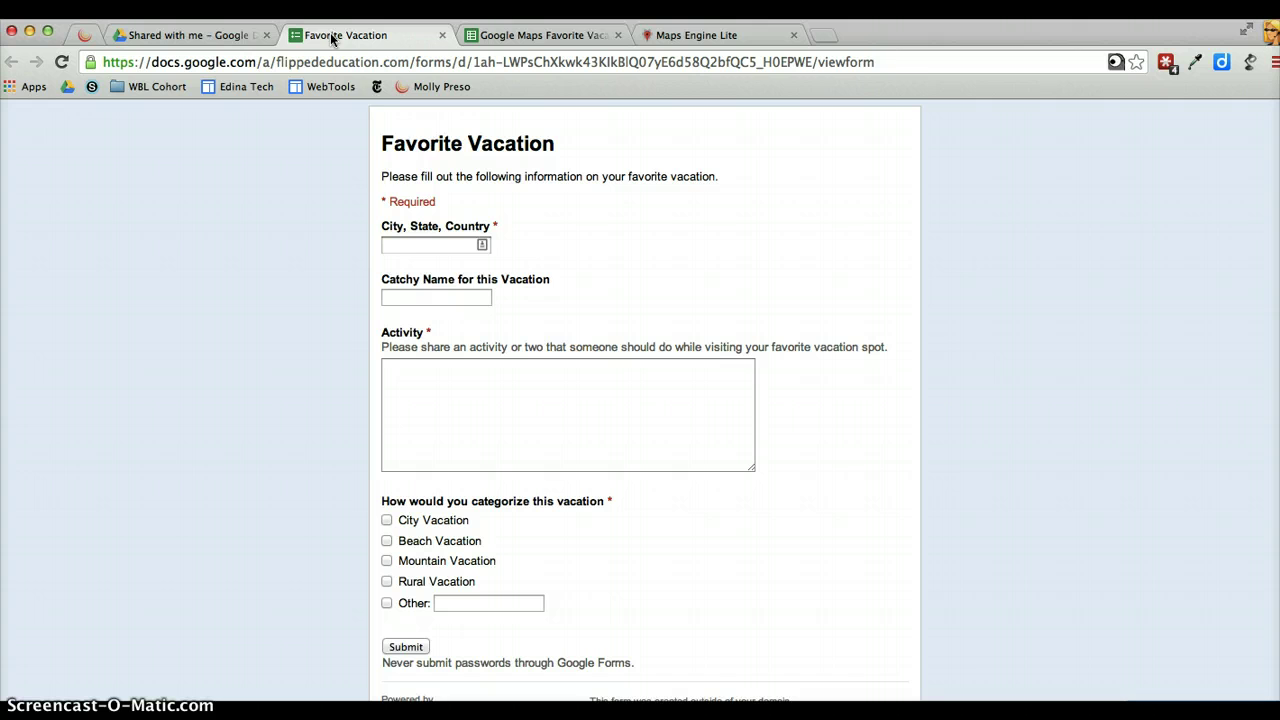
left_click(385, 237)
left_click(336, 272)
Delete response rows 100–101 (Scoot and Wine, Ho Hum) from the responses spreadsheet
left_click(555, 37)
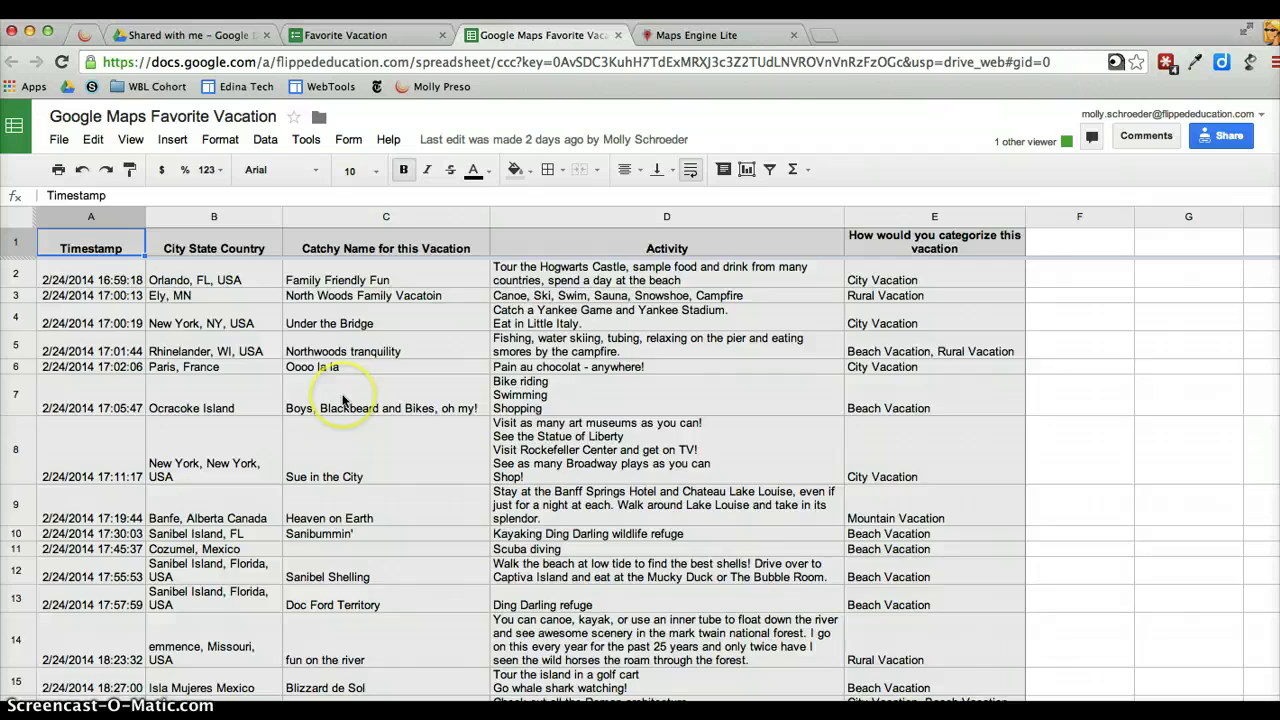
scroll(342, 400, "down", 8)
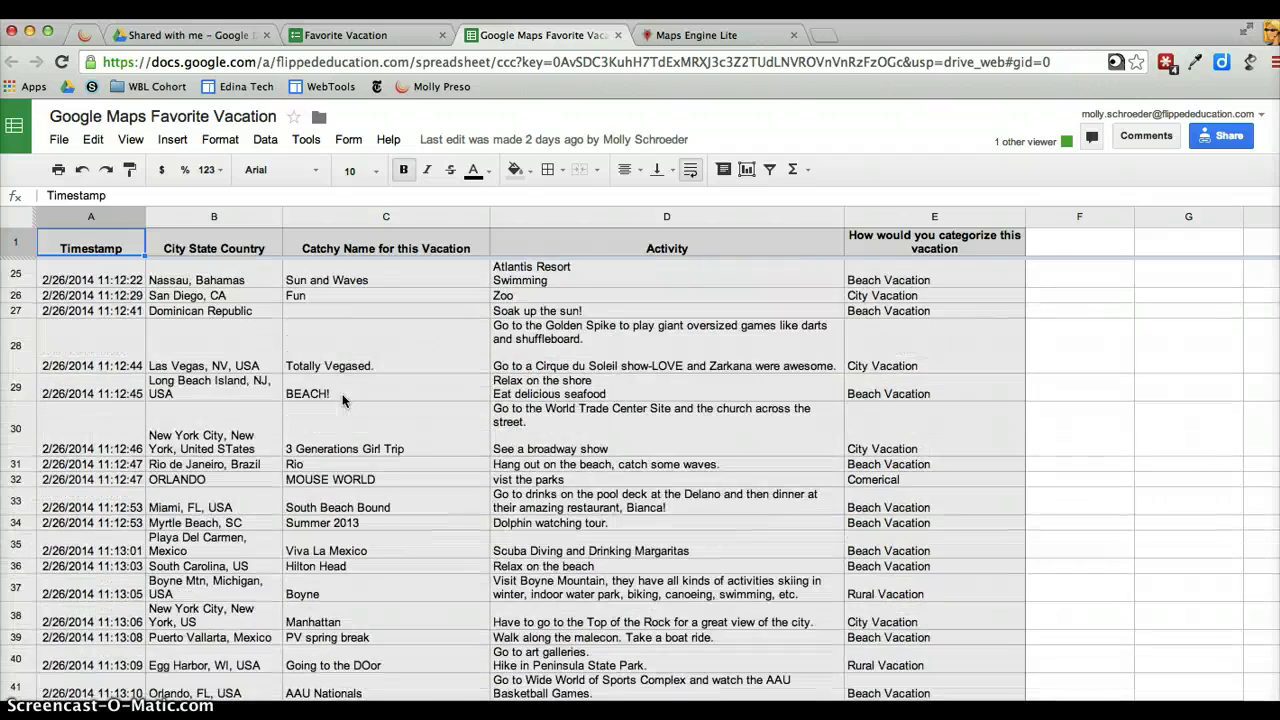
scroll(342, 400, "down", 10)
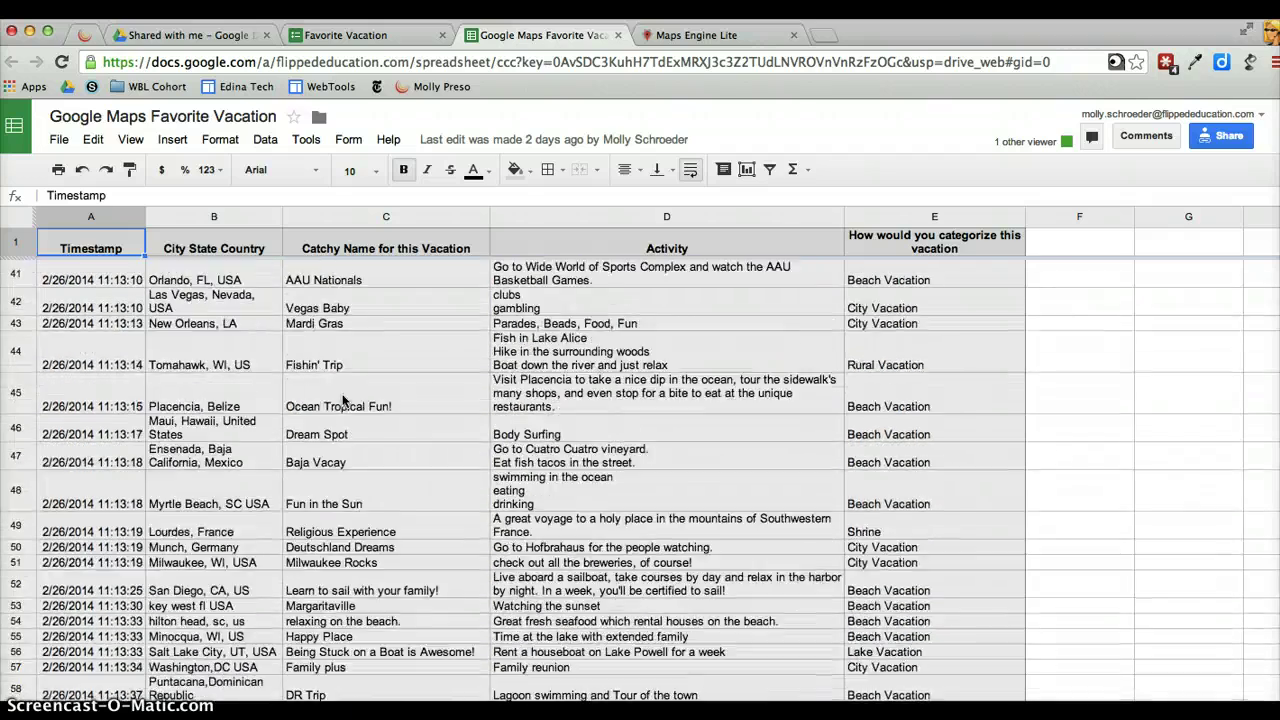
scroll(342, 400, "down", 12)
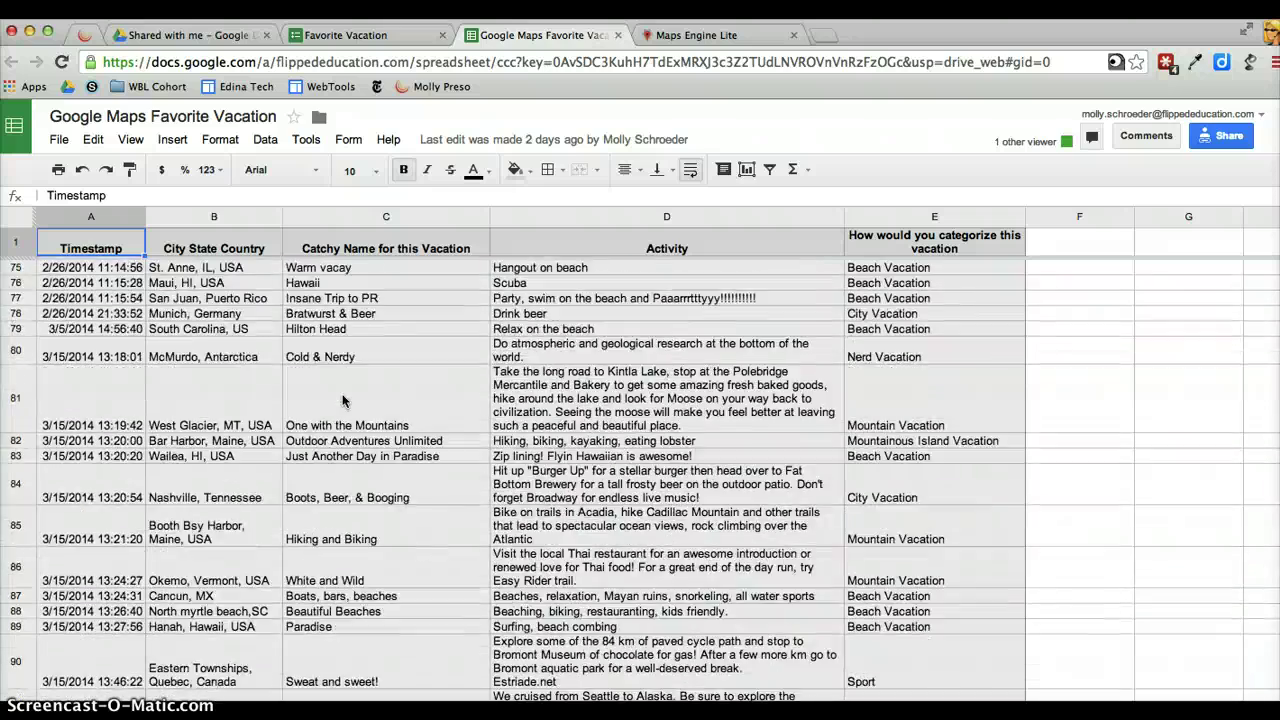
scroll(342, 400, "down", 3)
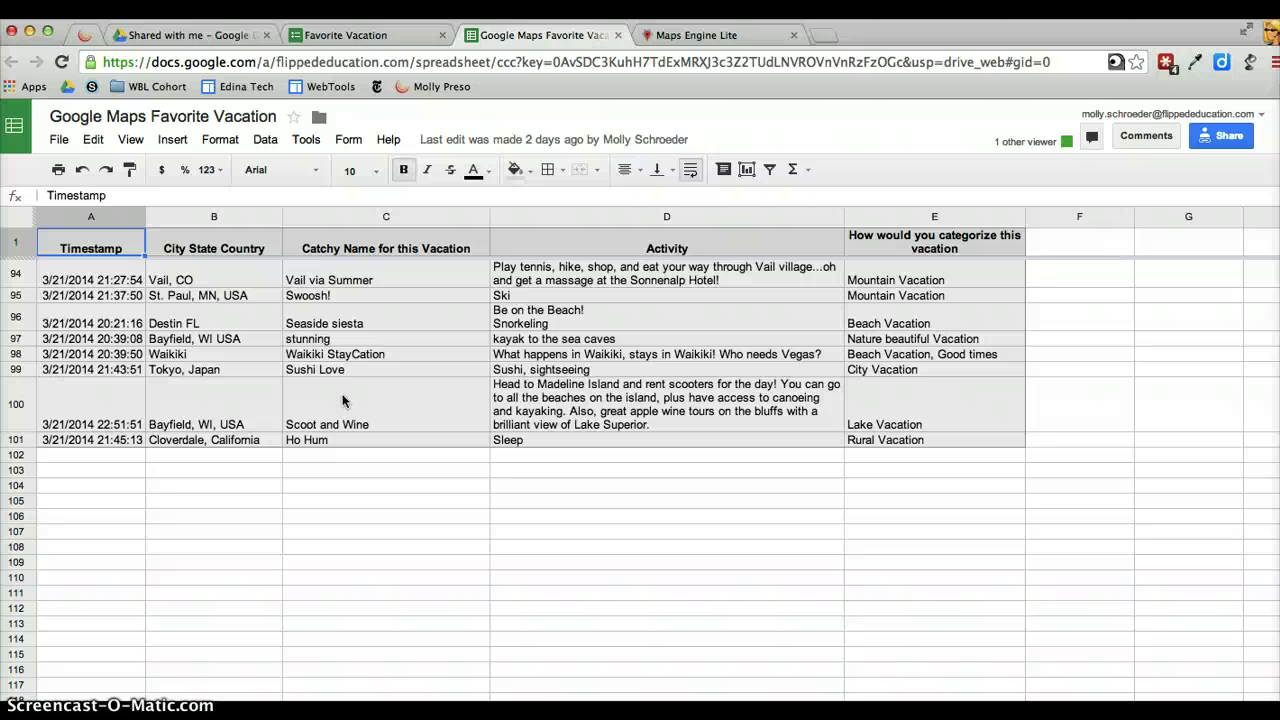
left_click(22, 404)
left_click_drag(22, 404, 21, 439)
right_click(21, 439)
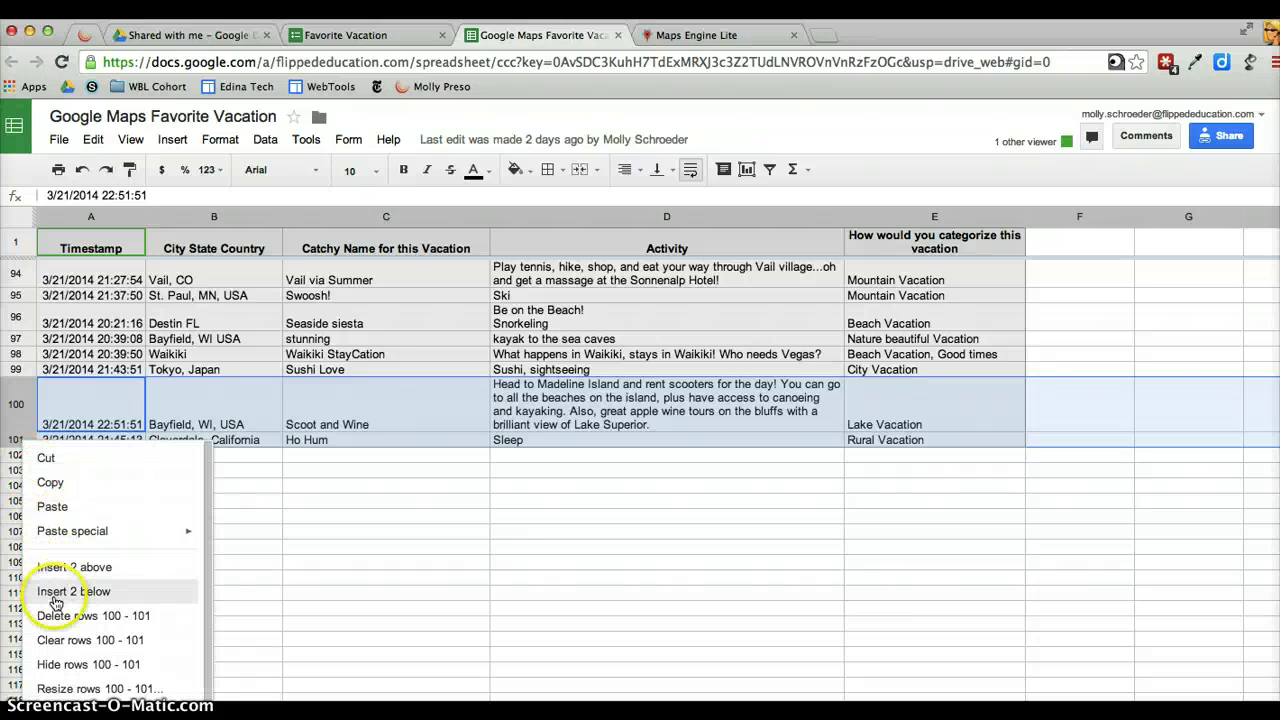
left_click(57, 615)
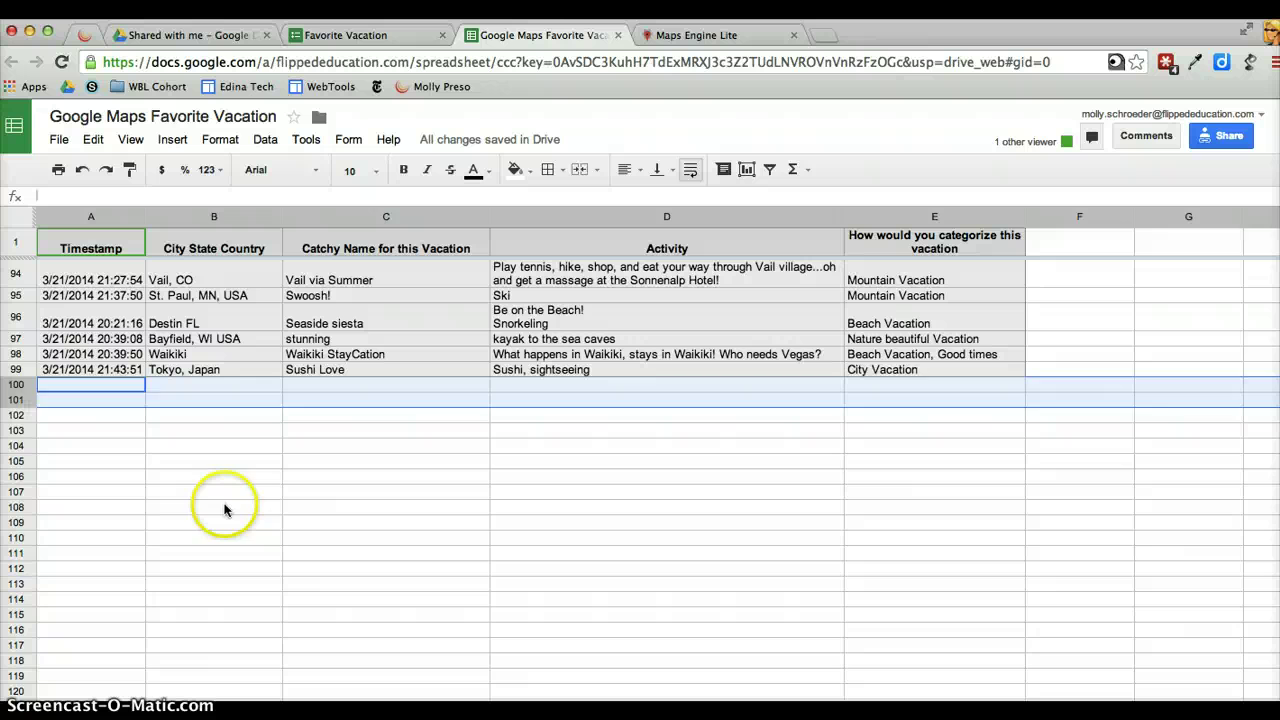
left_click(224, 508)
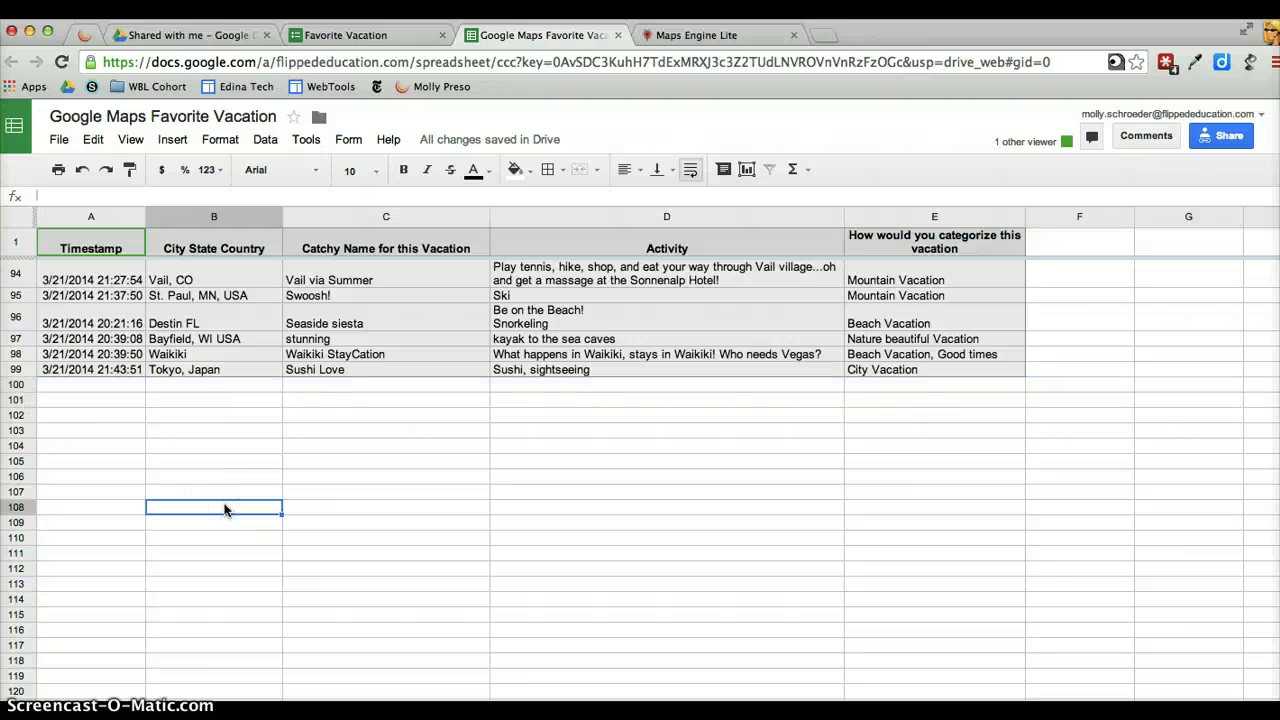
scroll(224, 508, "up", 20)
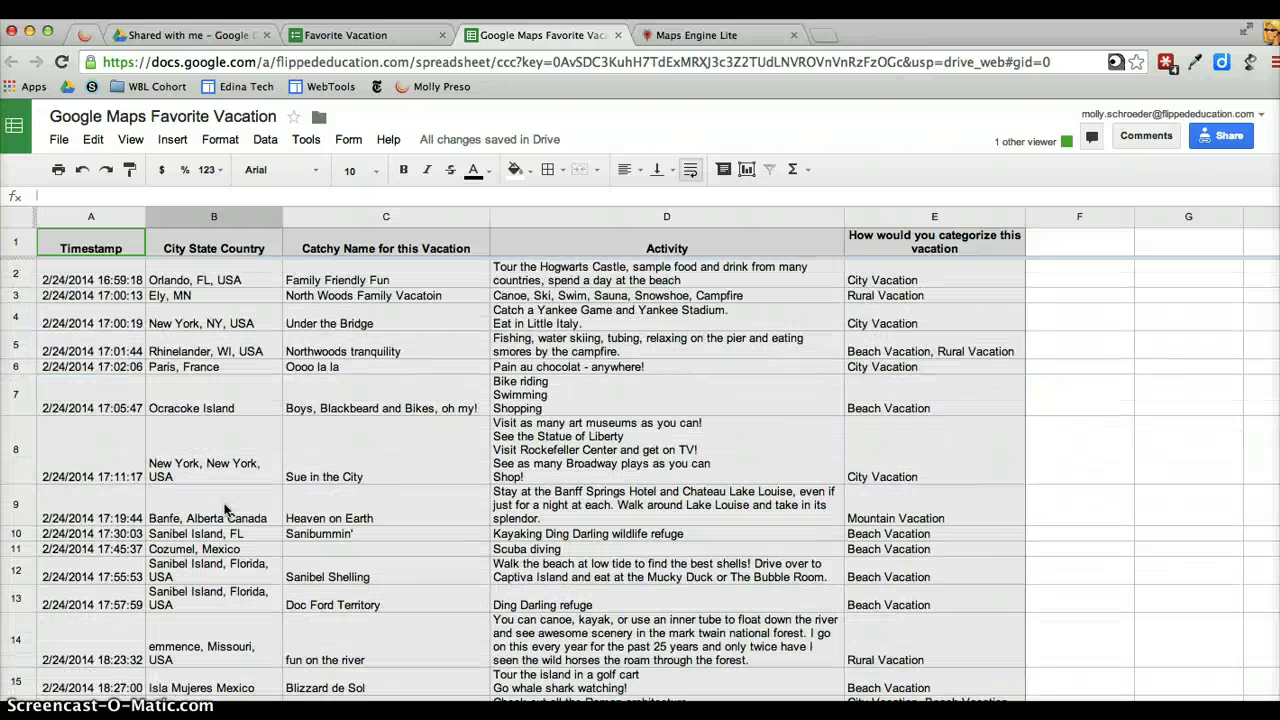
left_click(351, 40)
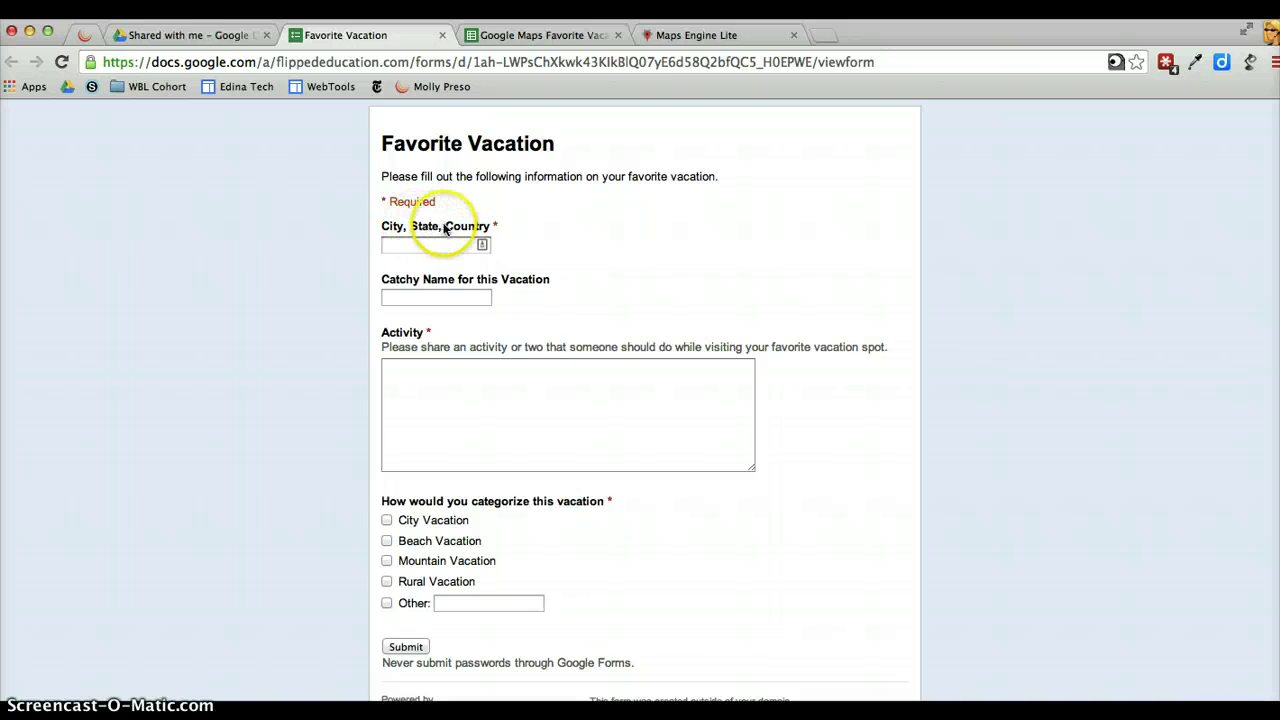
left_click(504, 40)
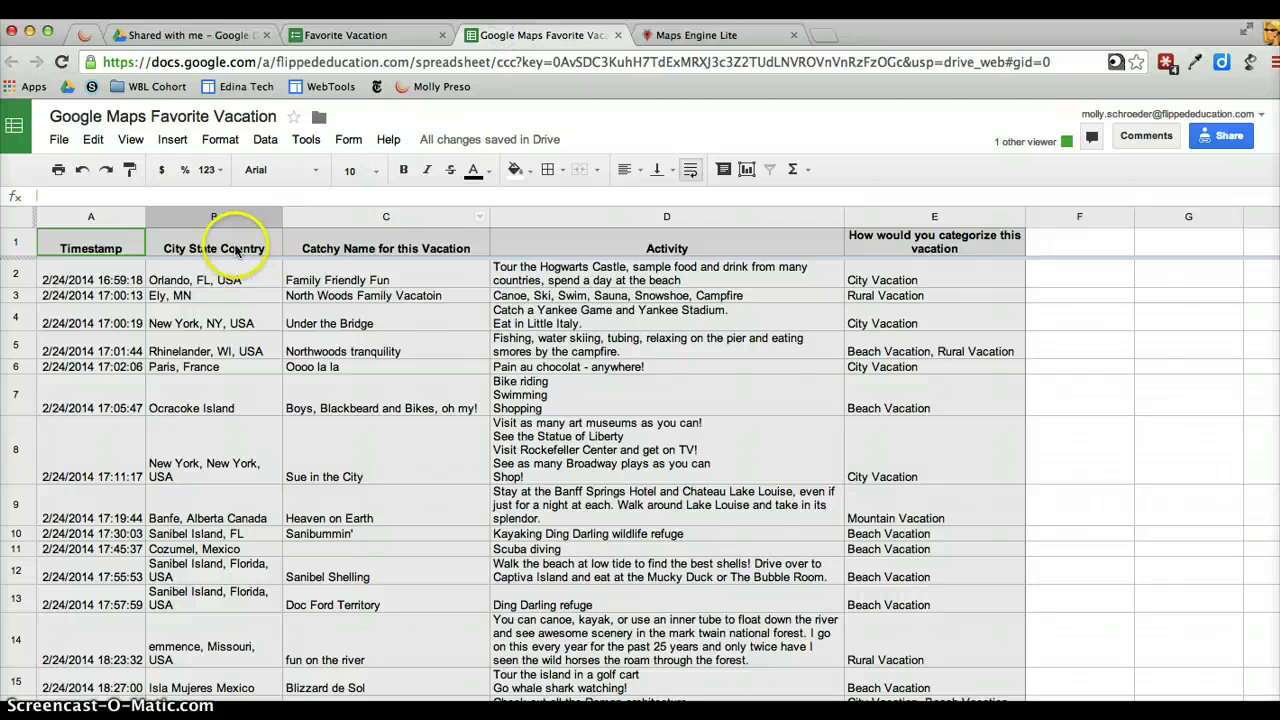
left_click(237, 251)
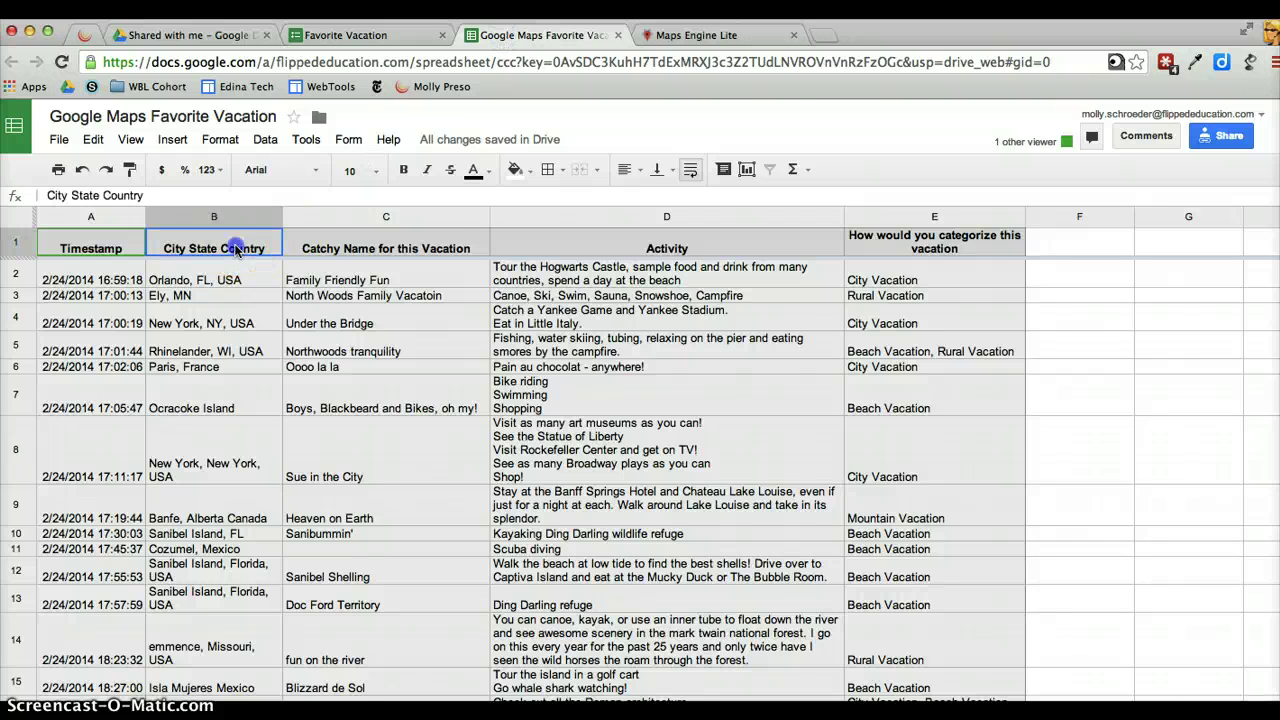
left_click(93, 250)
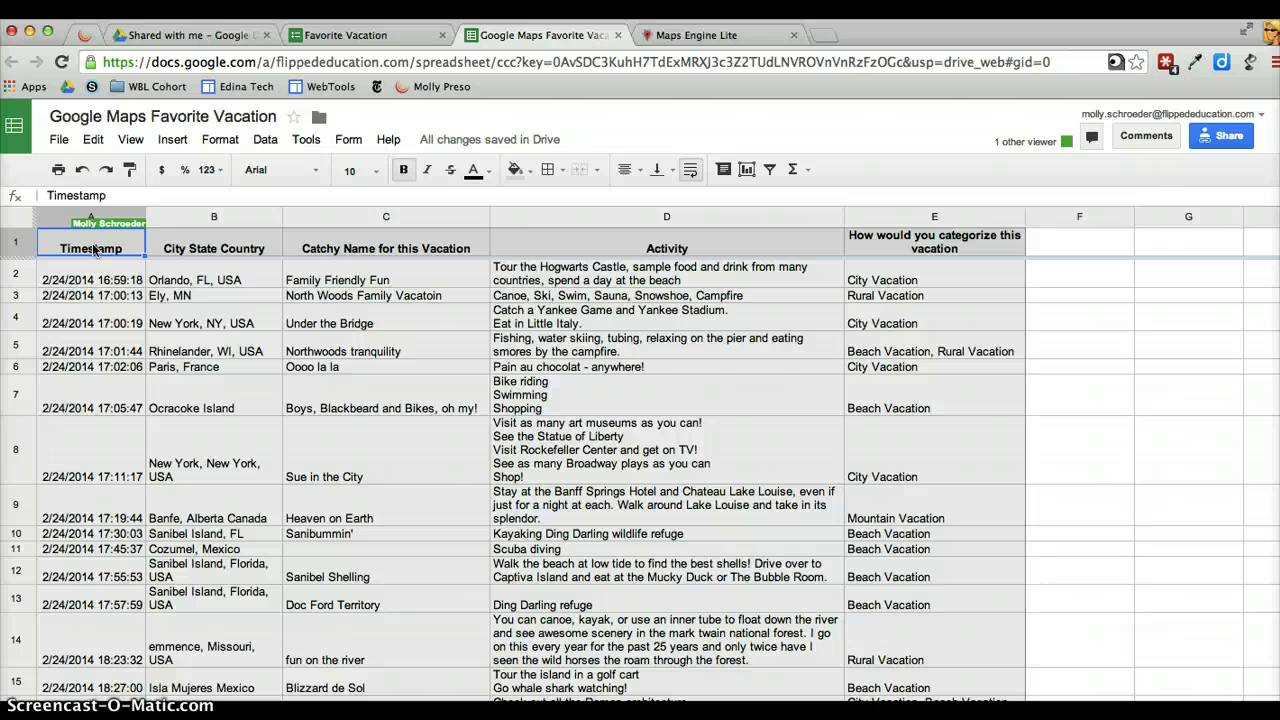
key("Right")
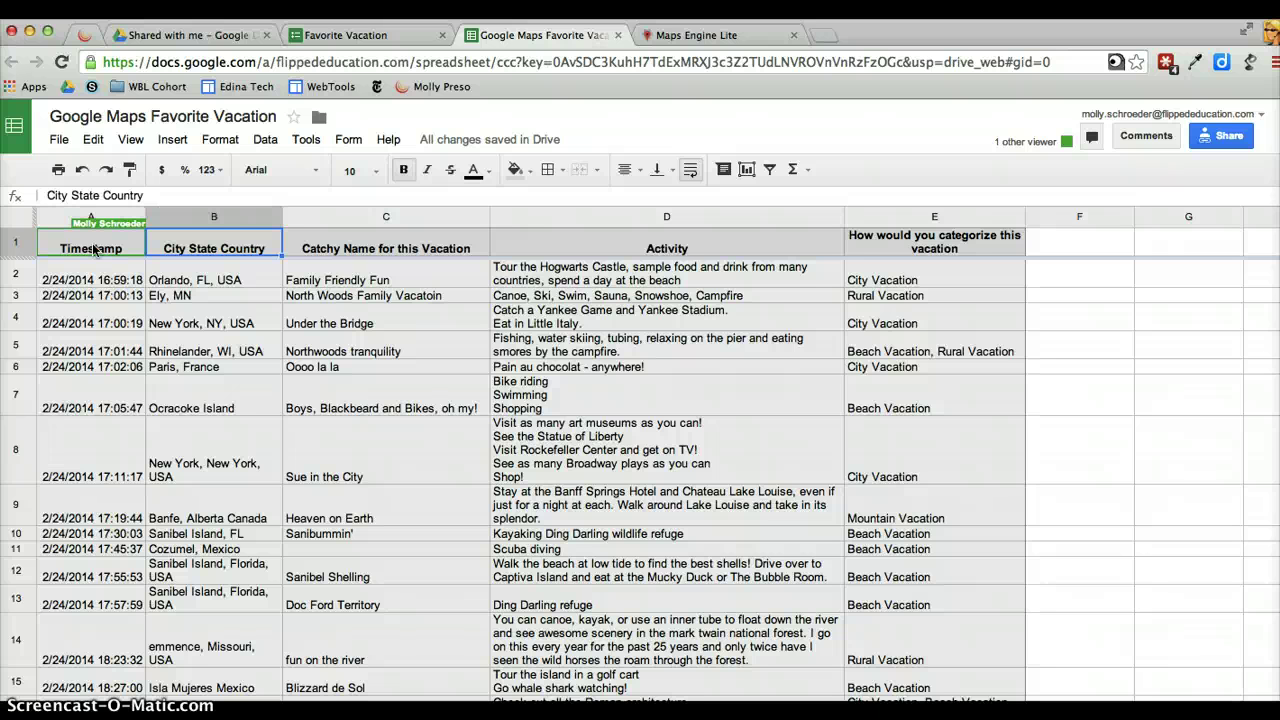
key("Right")
key("Right")
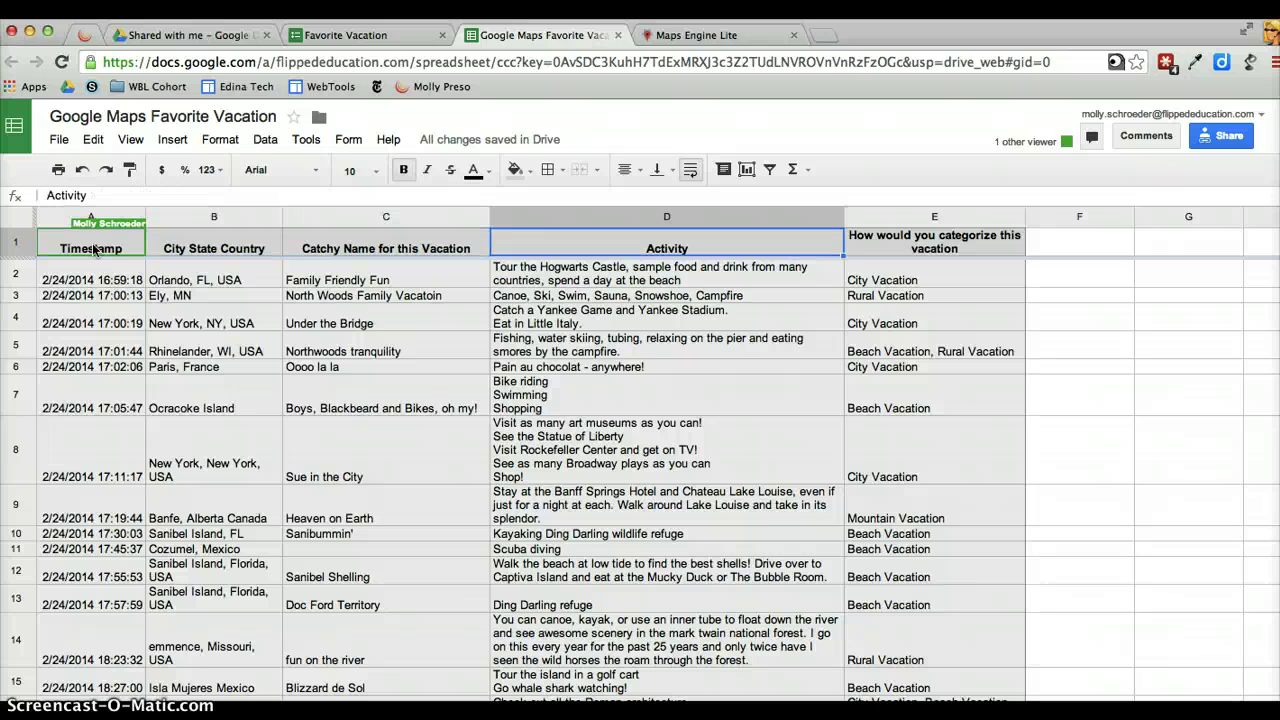
key("Left")
key("Left")
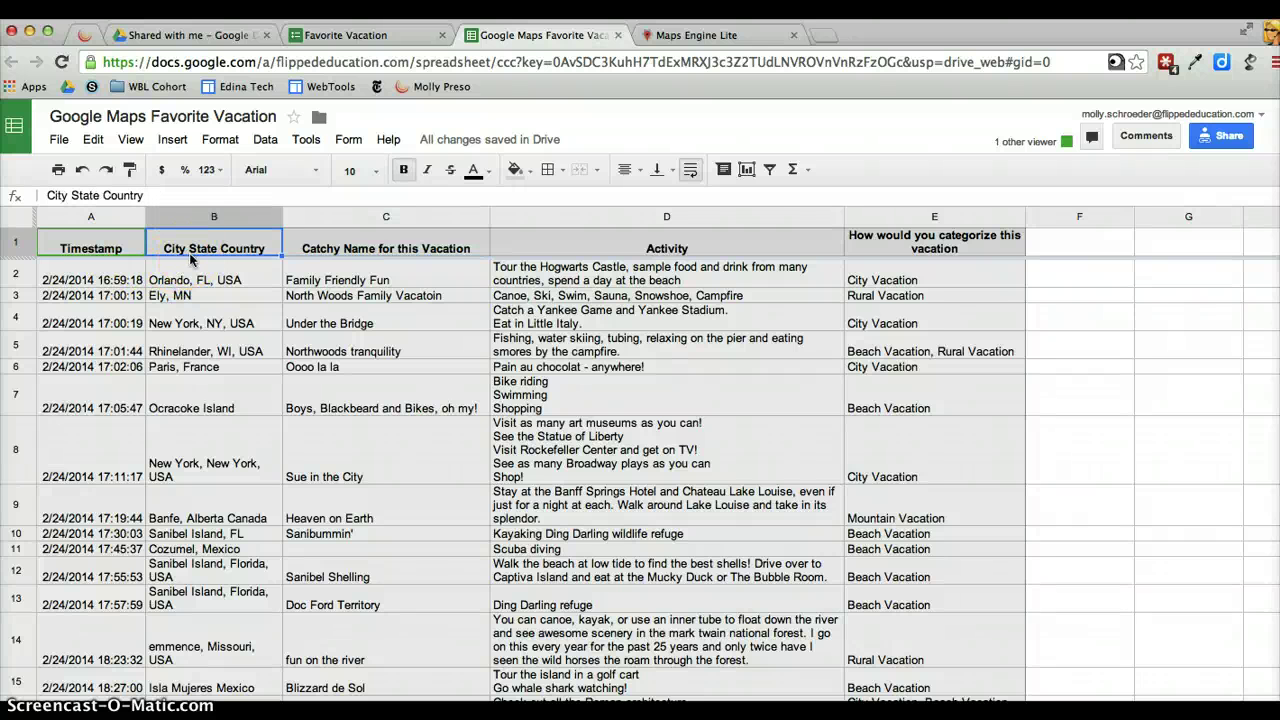
left_click(903, 246)
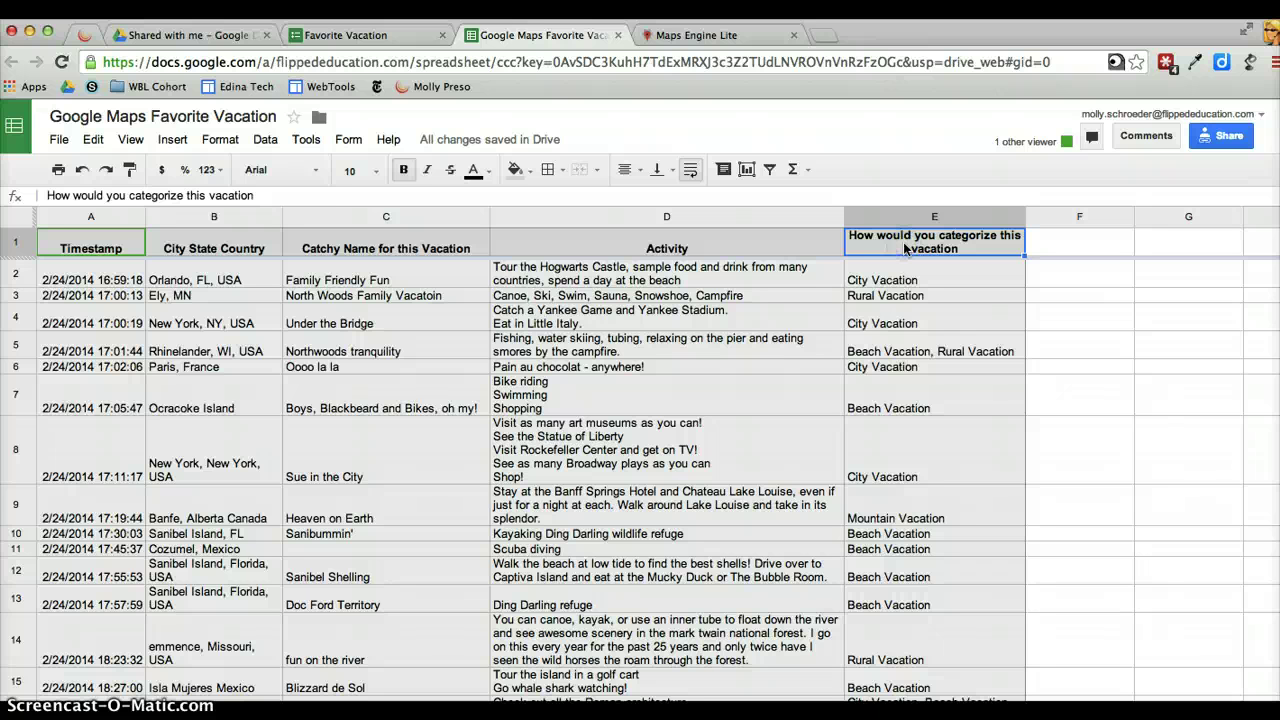
key("Left")
key("Left")
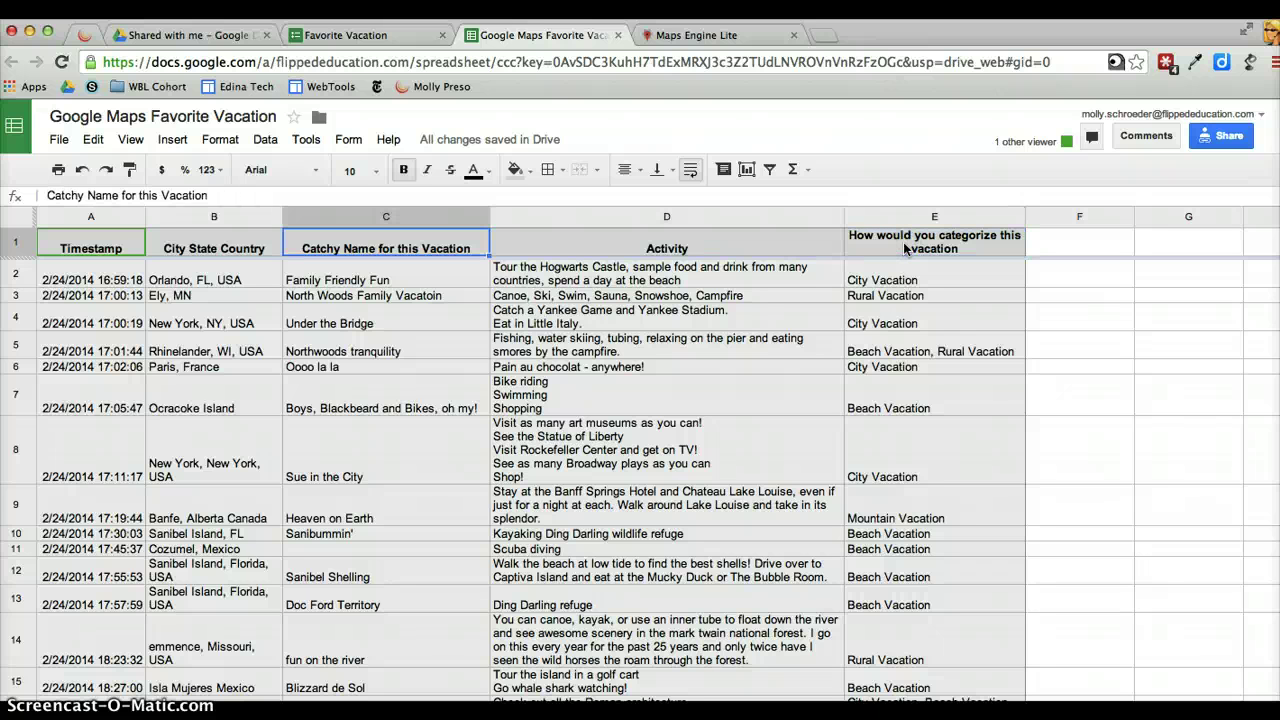
key("Left")
key("Left")
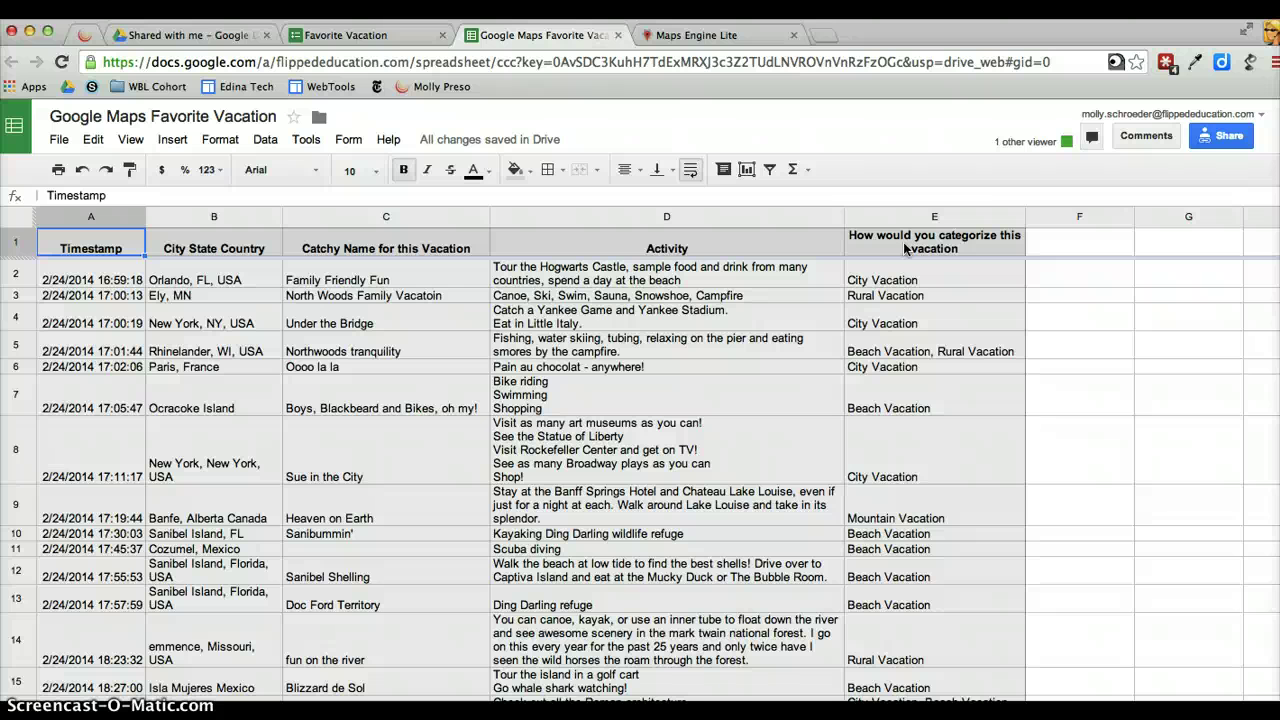
Start a blank Maps Engine Lite map and save its title as 'Favorite Vacation'
left_click(725, 40)
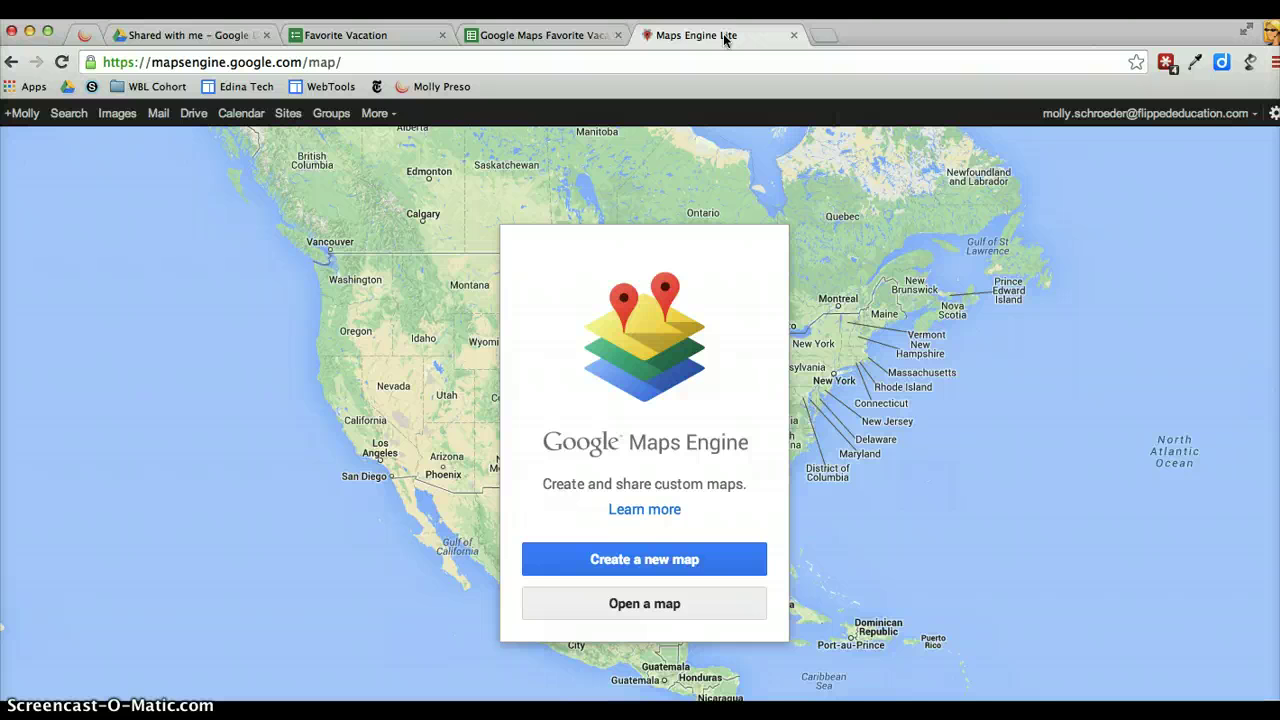
left_click(629, 557)
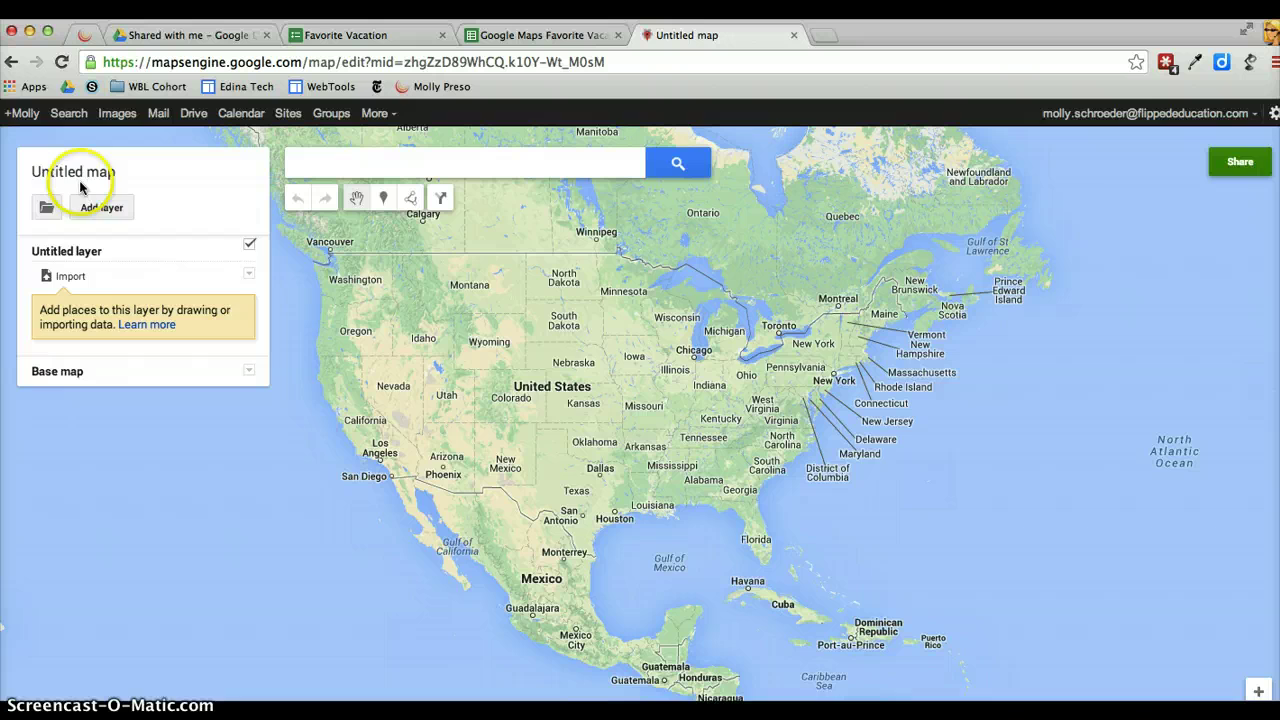
left_click(73, 173)
type("F")
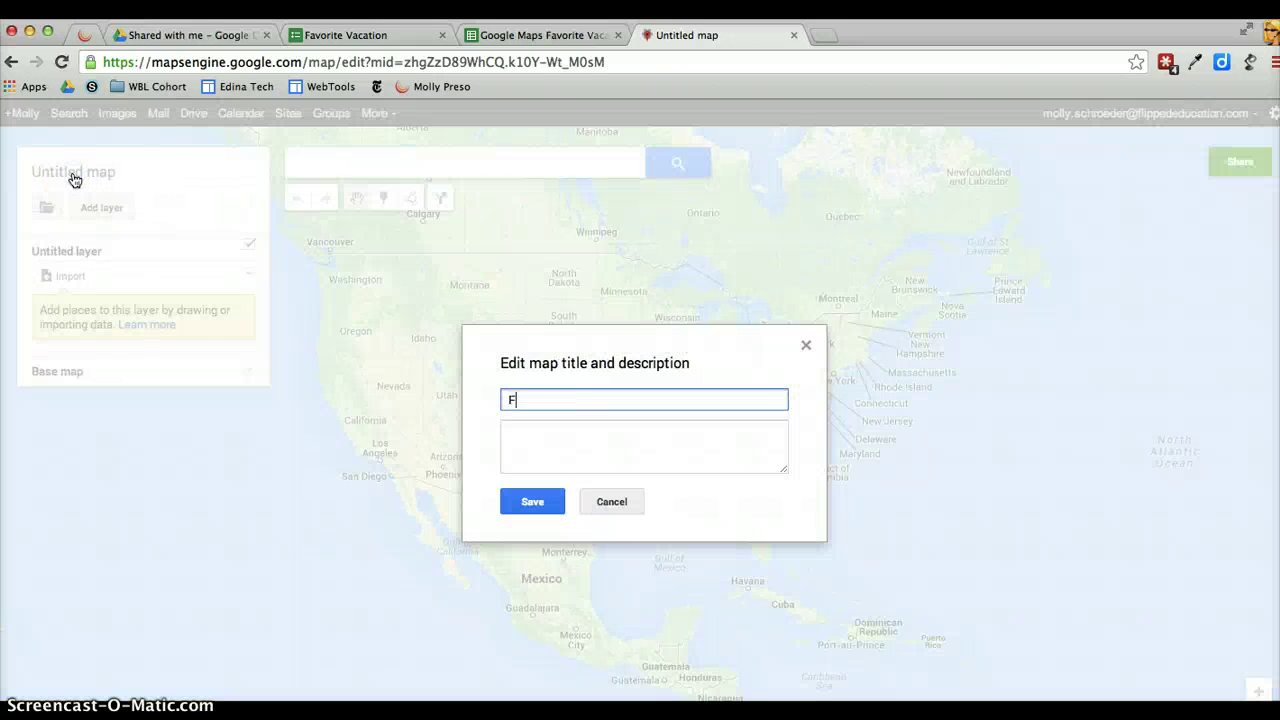
type("avorite Vacation")
left_click(531, 504)
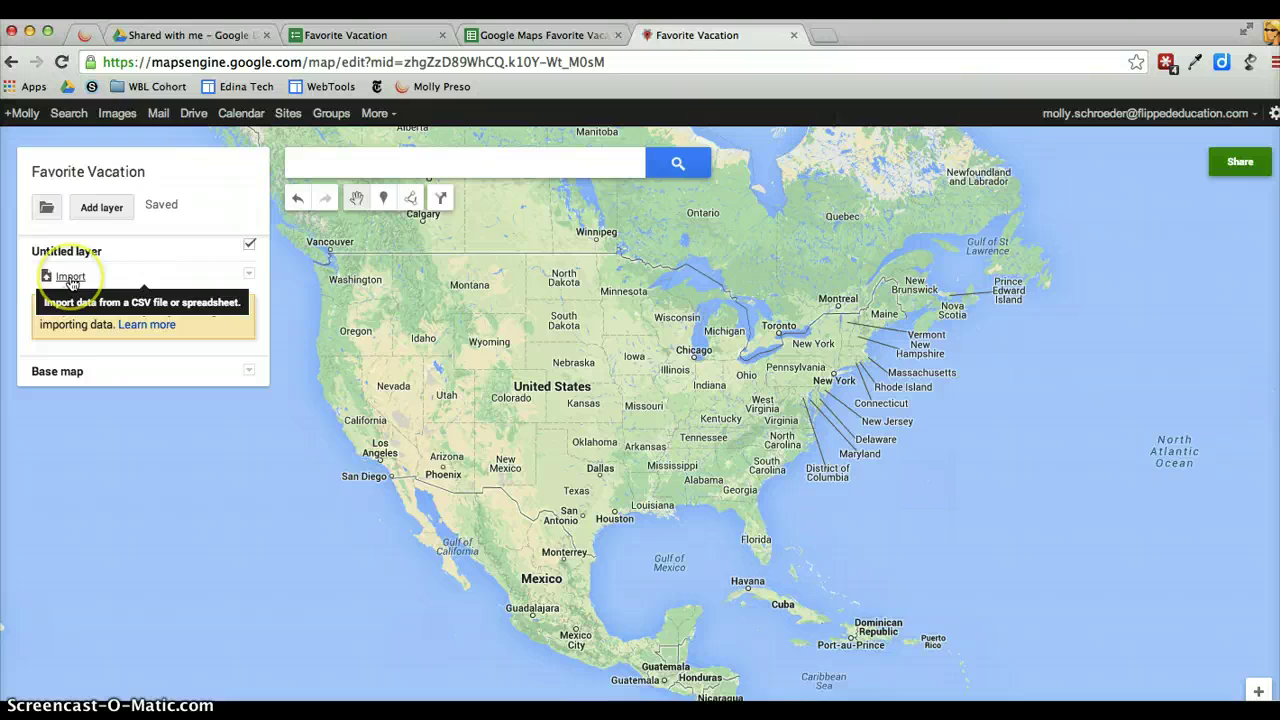
Import the 'Google Maps Favorite Vacation' spreadsheet from Drive's Shared with me list
left_click(70, 278)
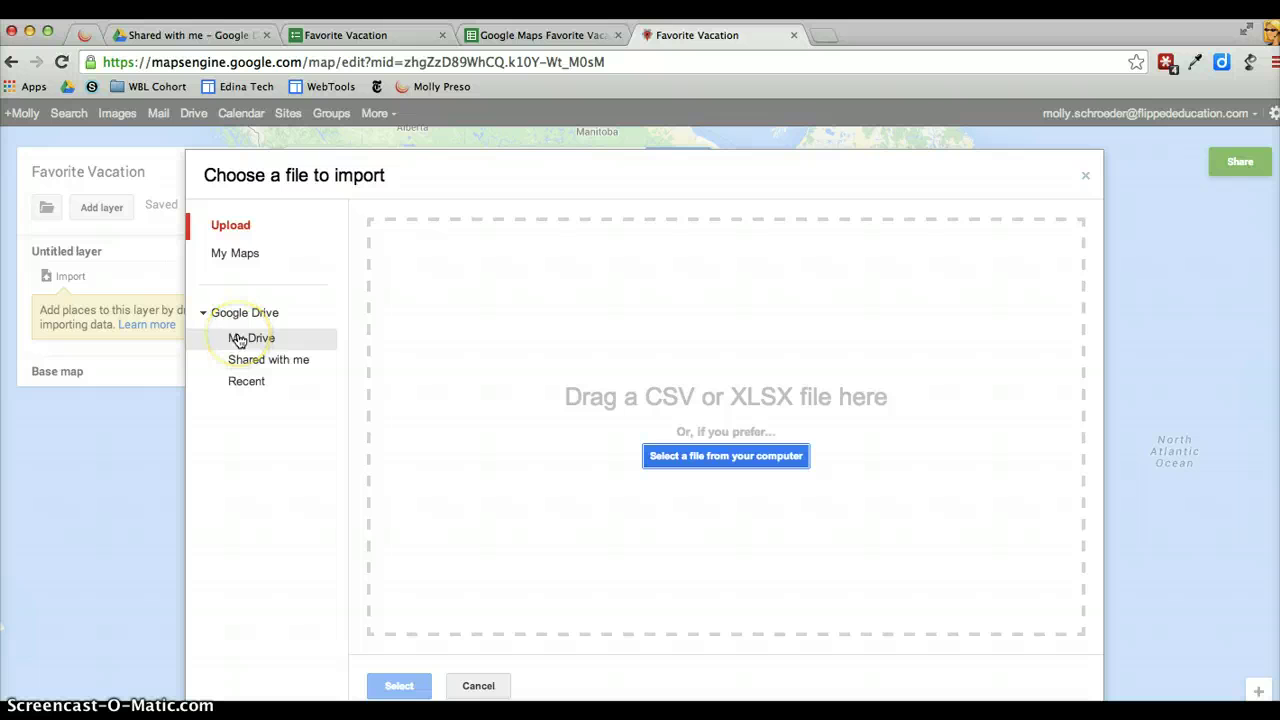
left_click(239, 341)
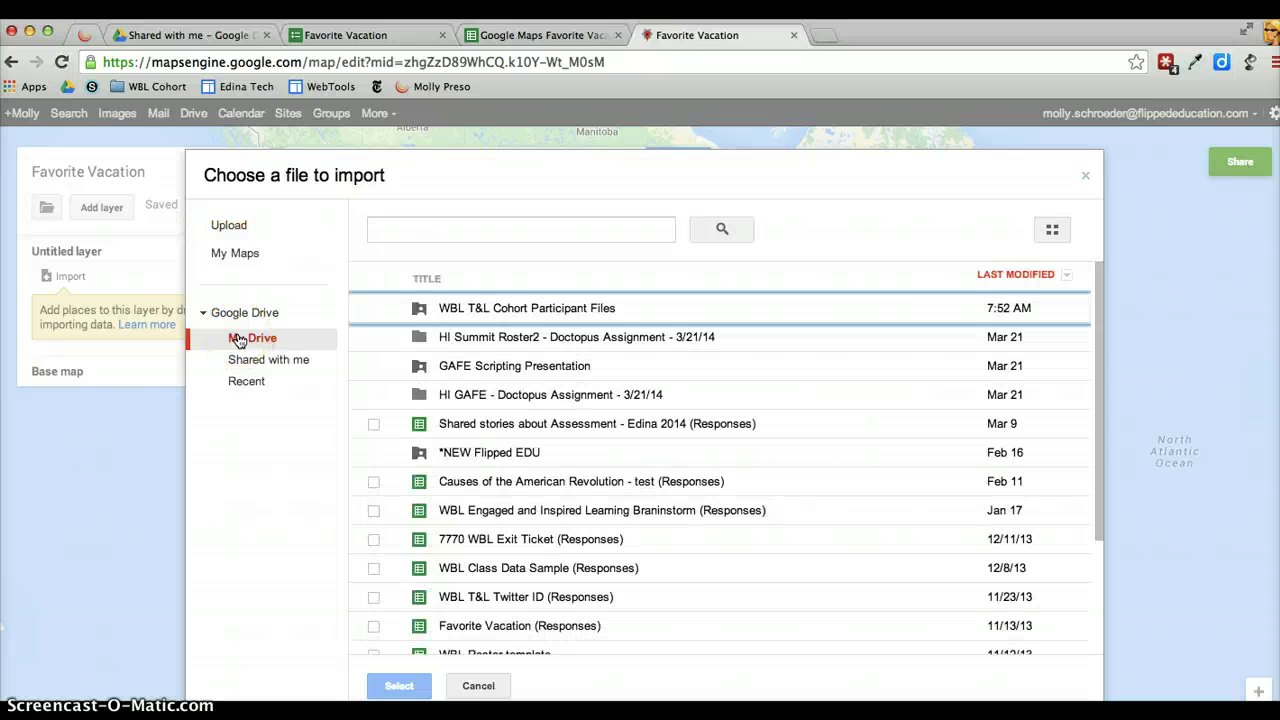
left_click(258, 362)
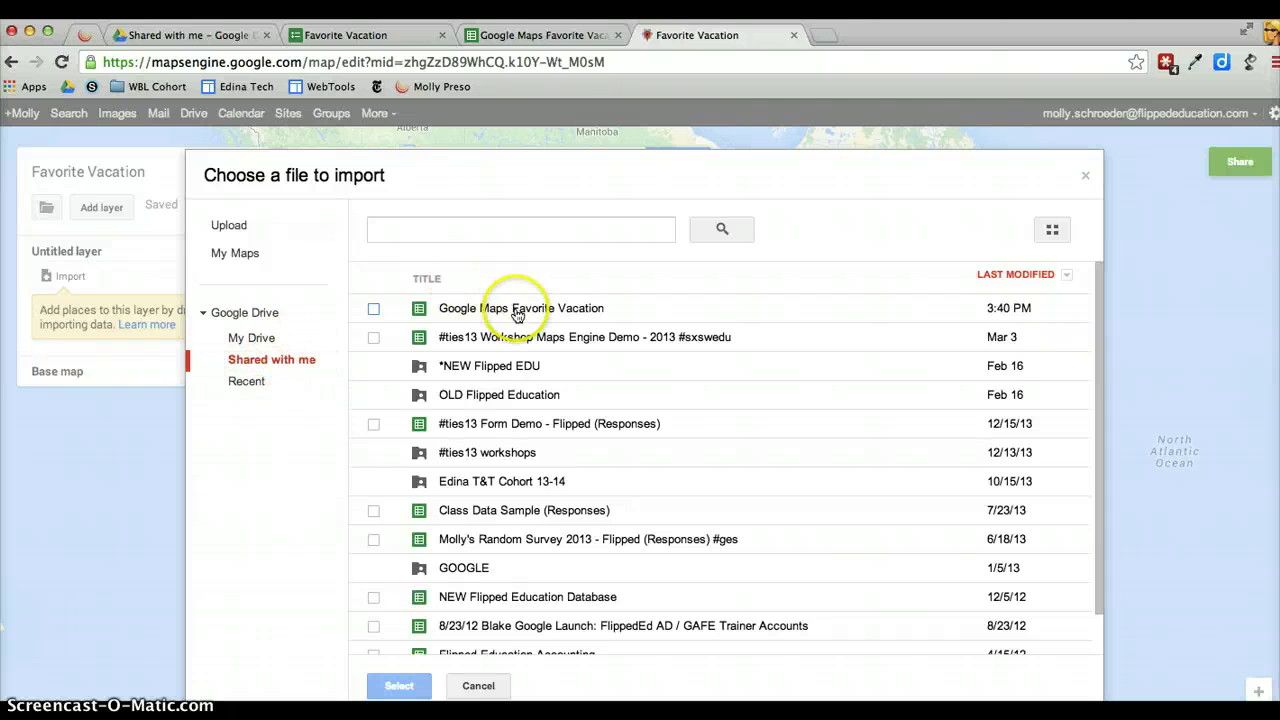
left_click(461, 314)
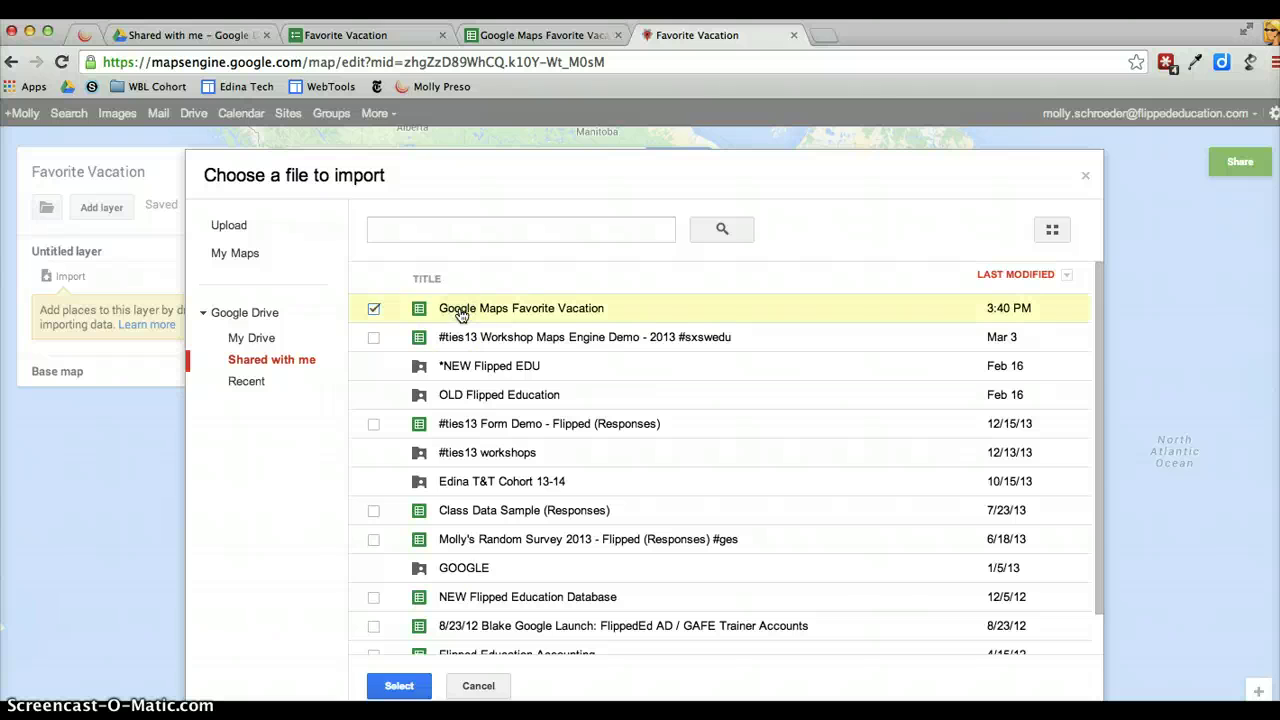
left_click(405, 686)
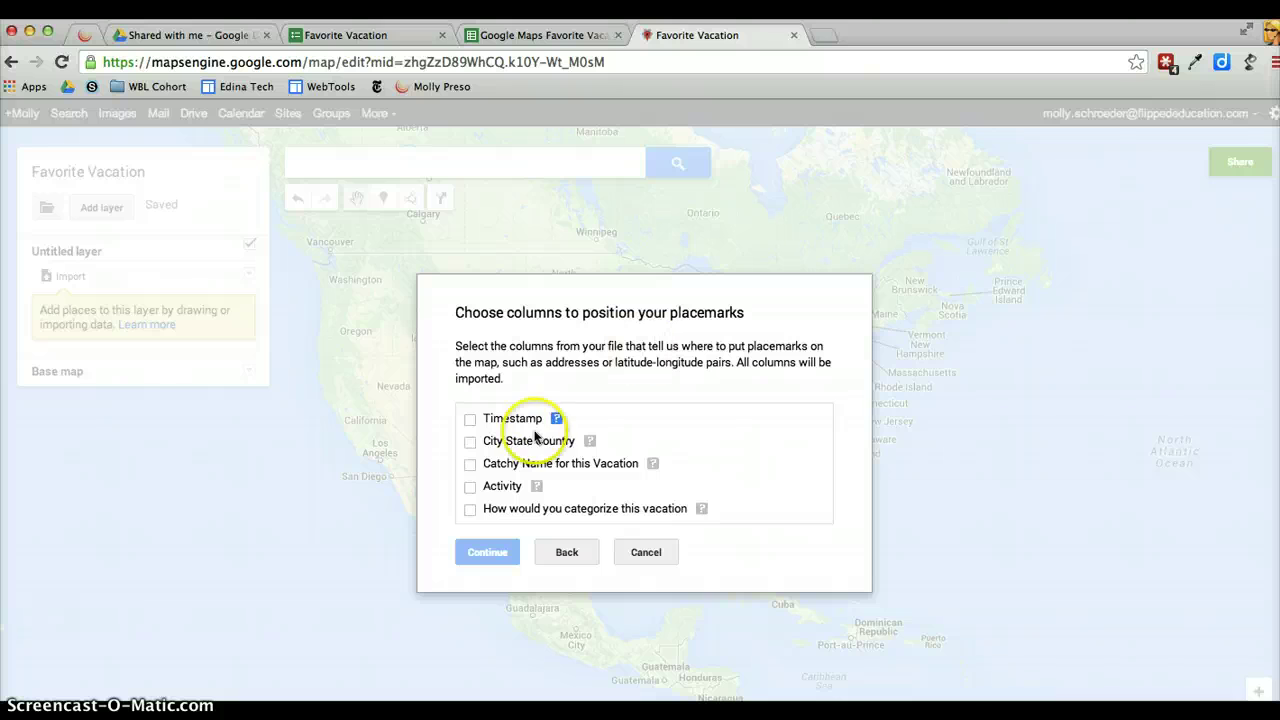
Position placemarks by City State Country and title them by 'Catchy Name for this Vacation'
left_click(470, 443)
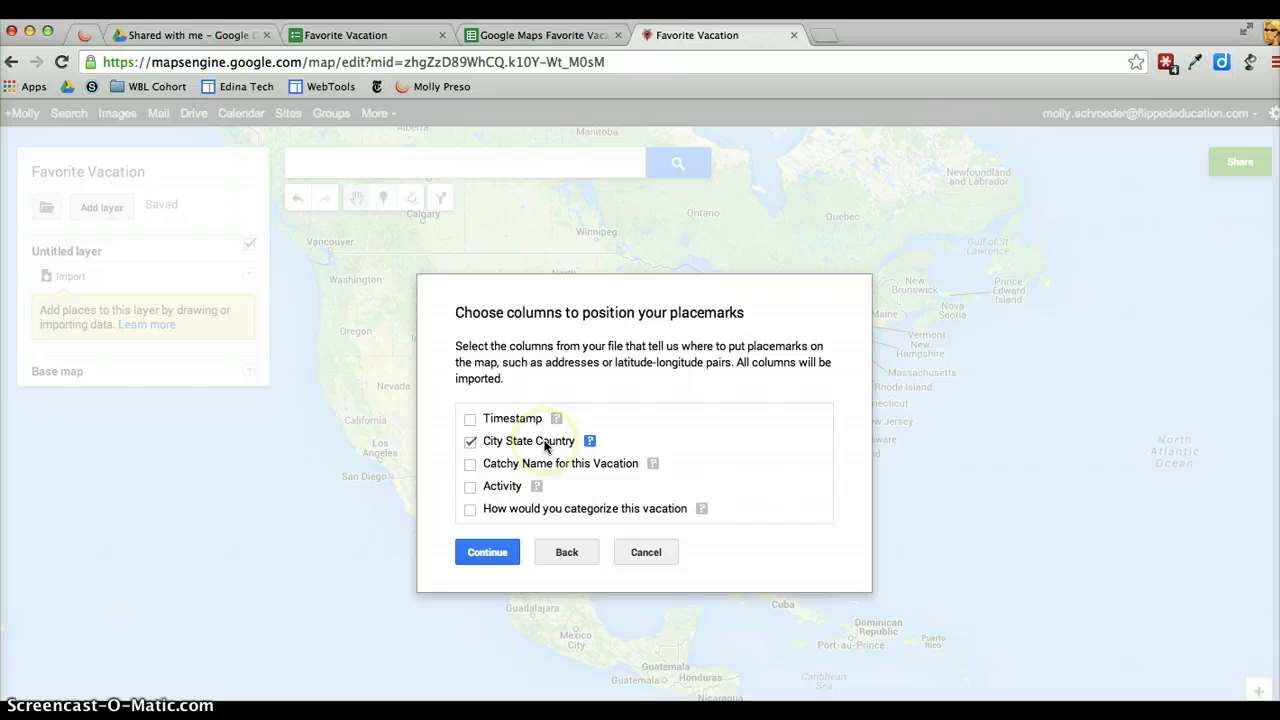
left_click(487, 551)
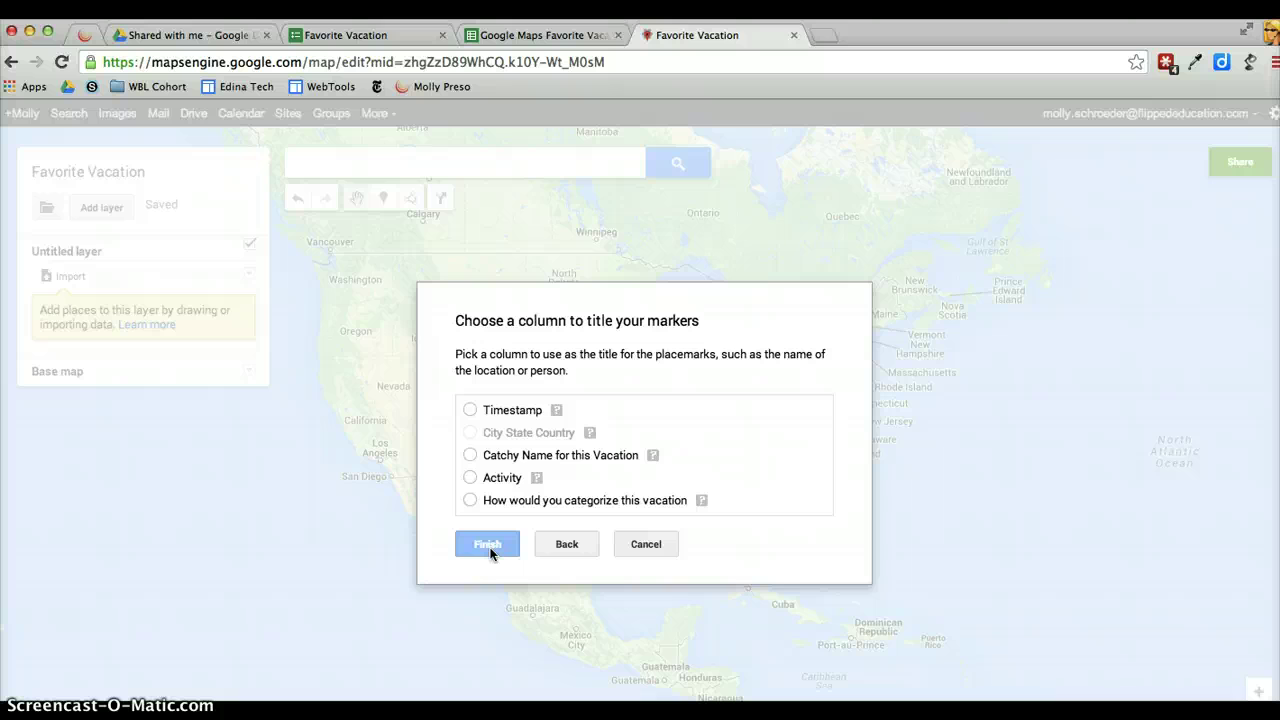
left_click(469, 456)
left_click(494, 543)
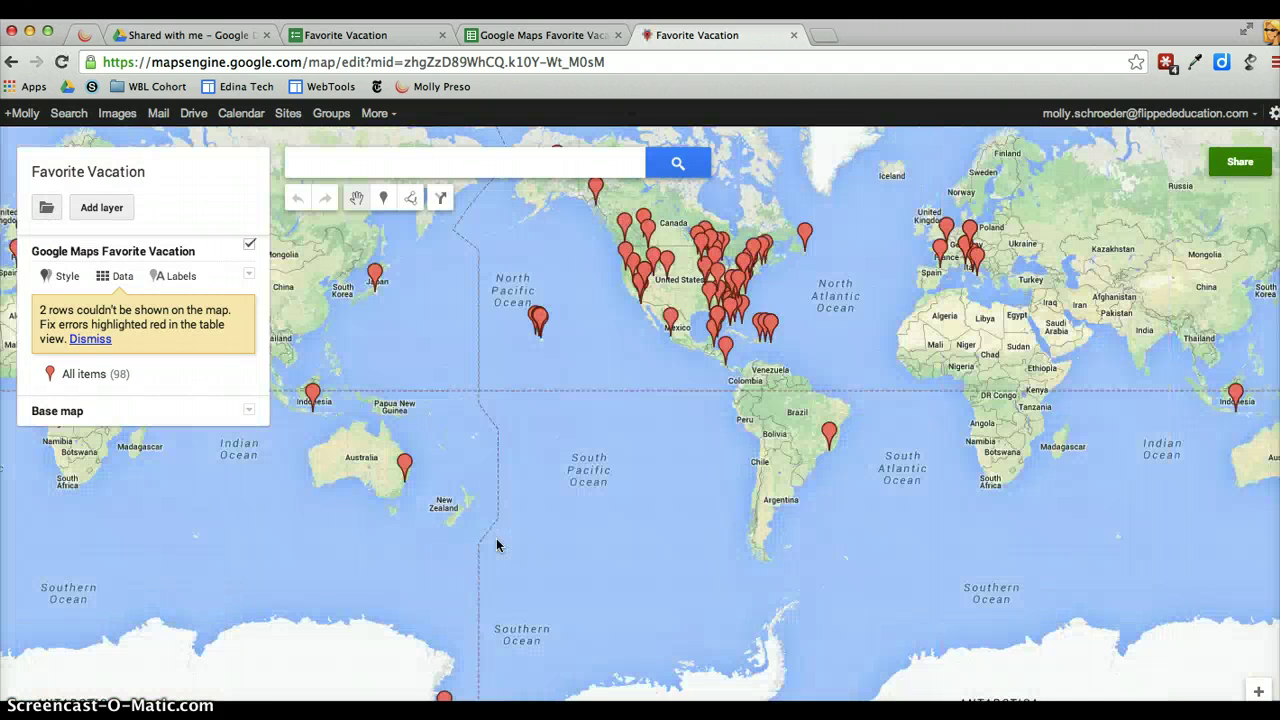
left_click_drag(878, 360, 818, 471)
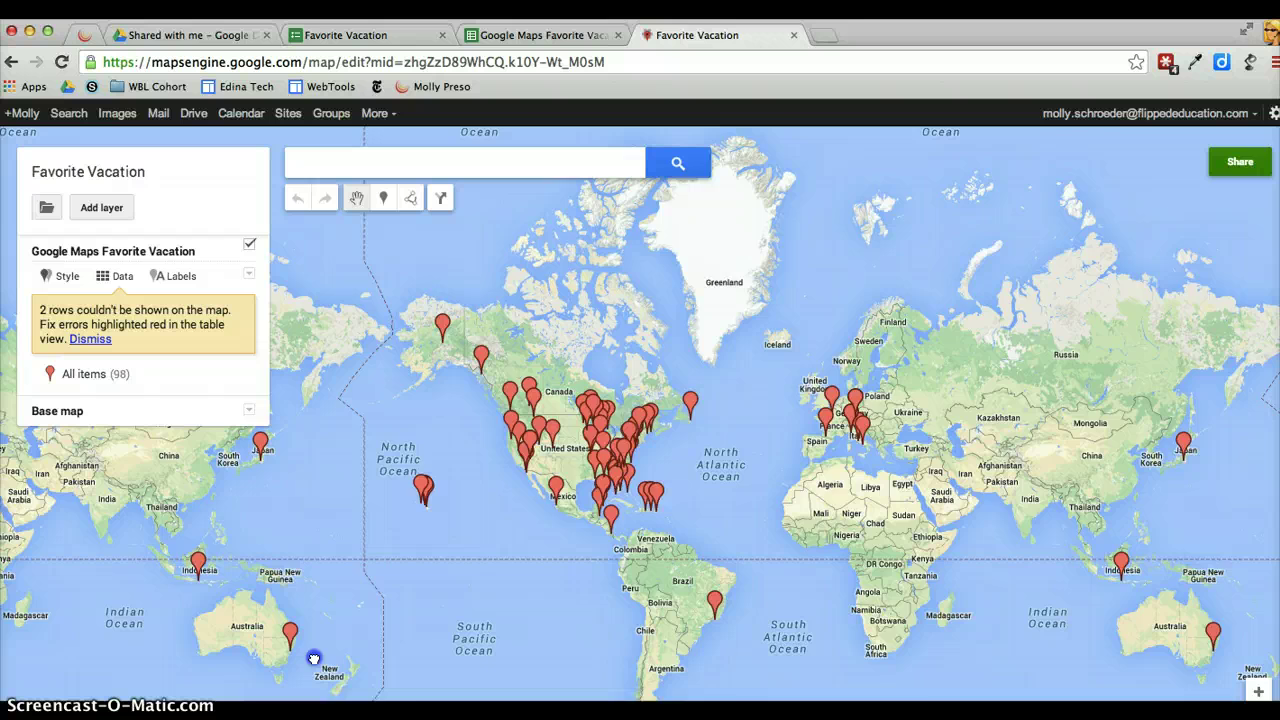
scroll(313, 659, "up", 1)
left_click_drag(313, 659, 500, 397)
scroll(500, 397, "up", 1)
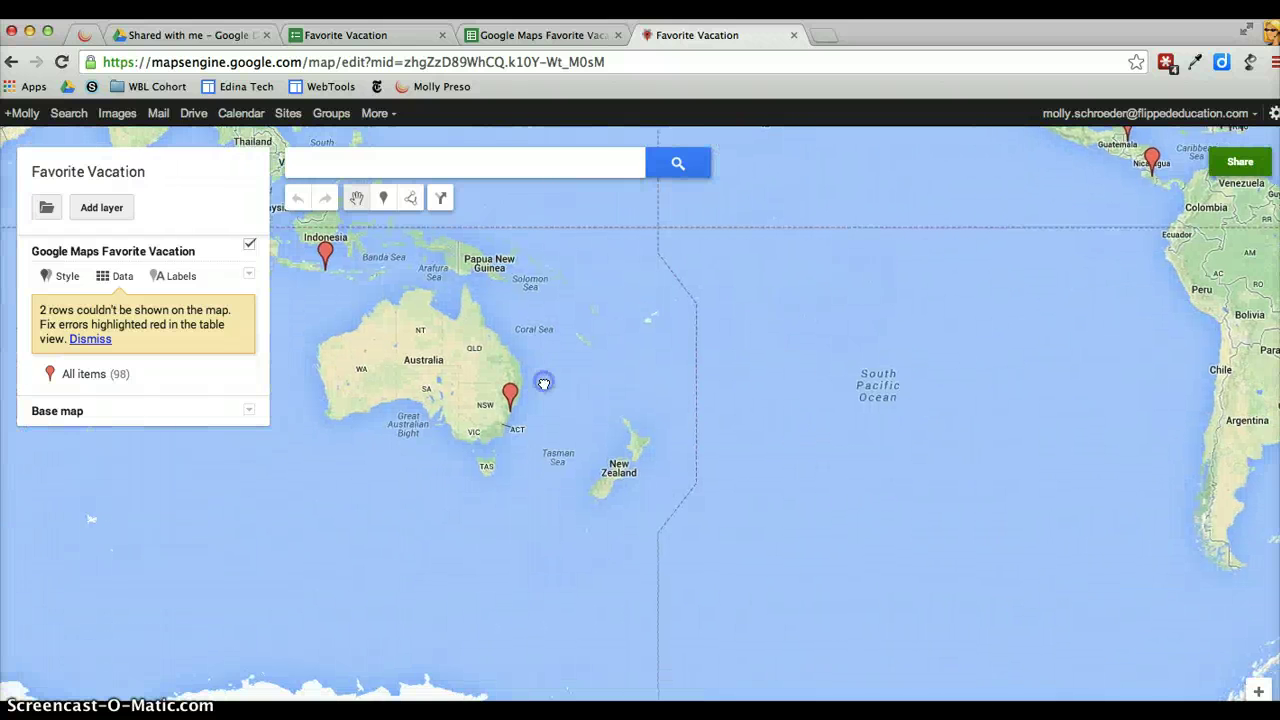
left_click(510, 397)
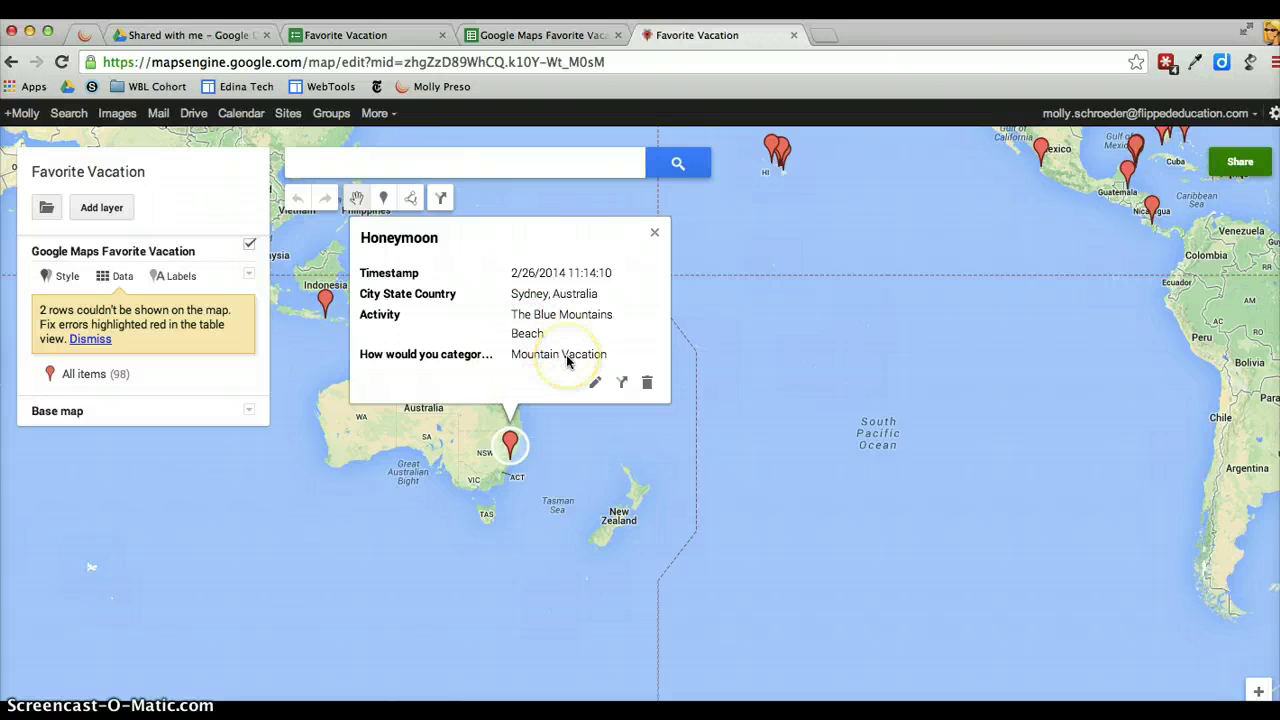
left_click(654, 233)
left_click_drag(963, 266, 706, 517)
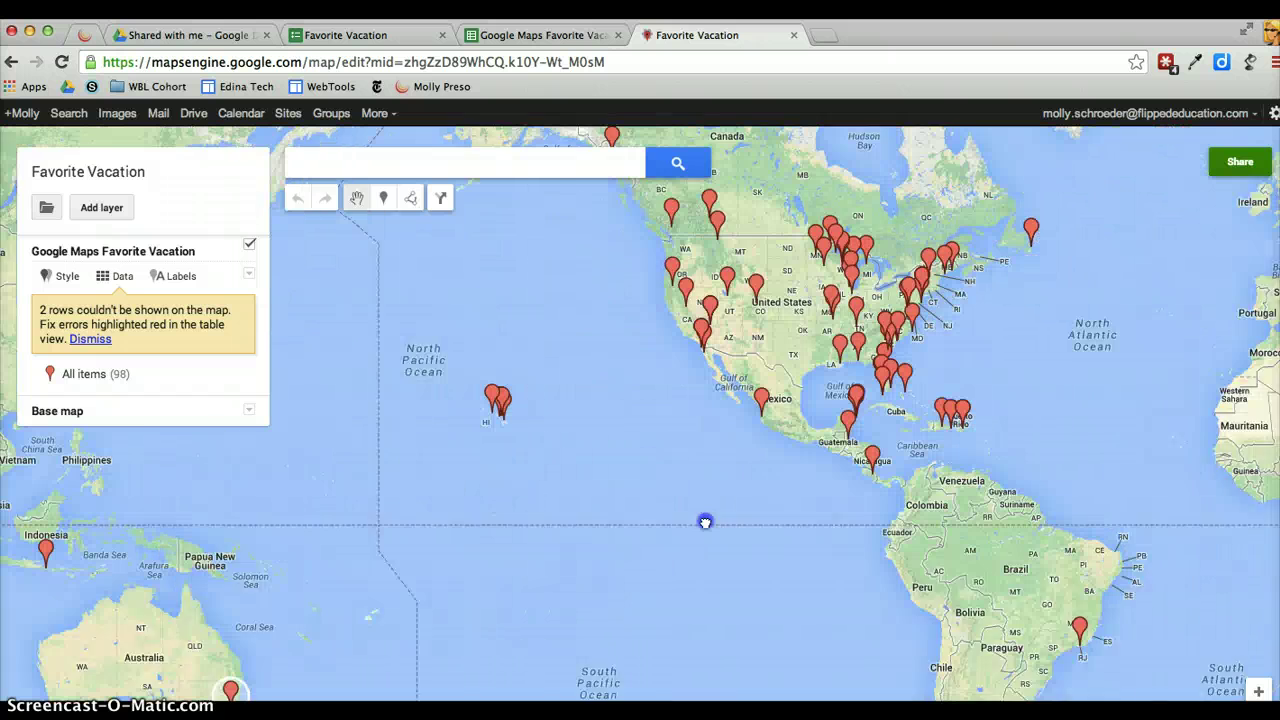
left_click(755, 430)
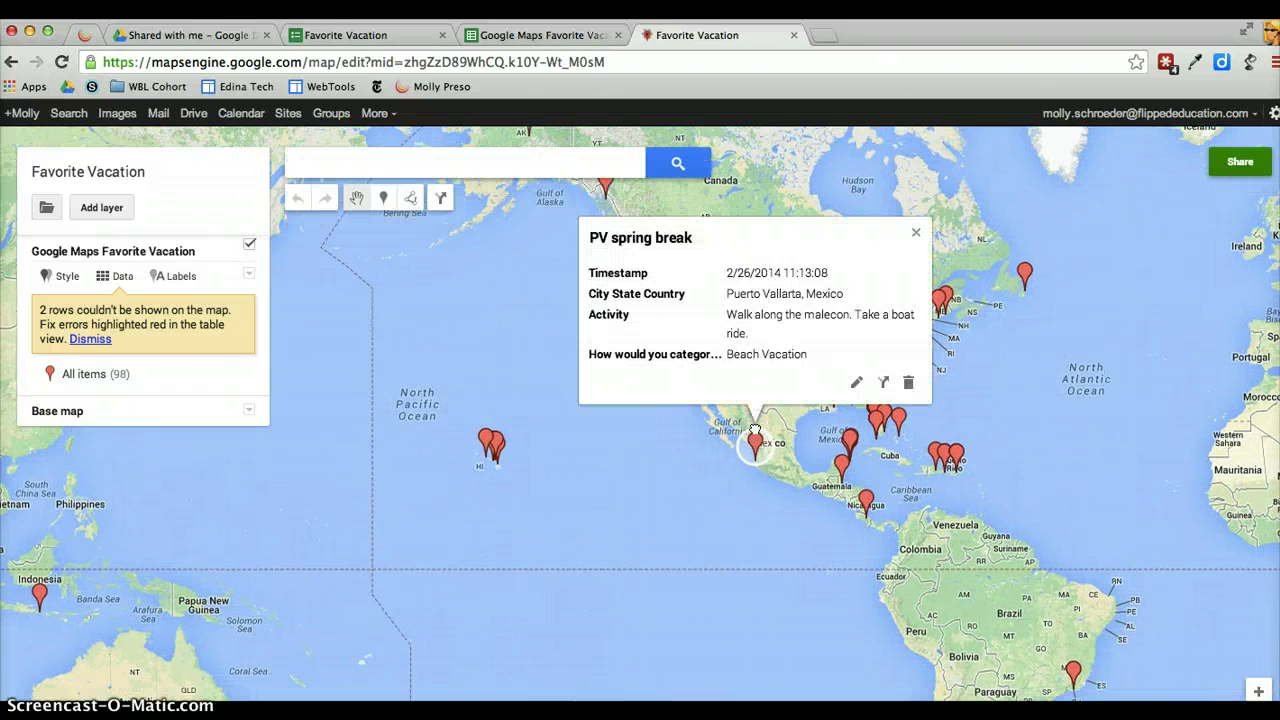
left_click(320, 35)
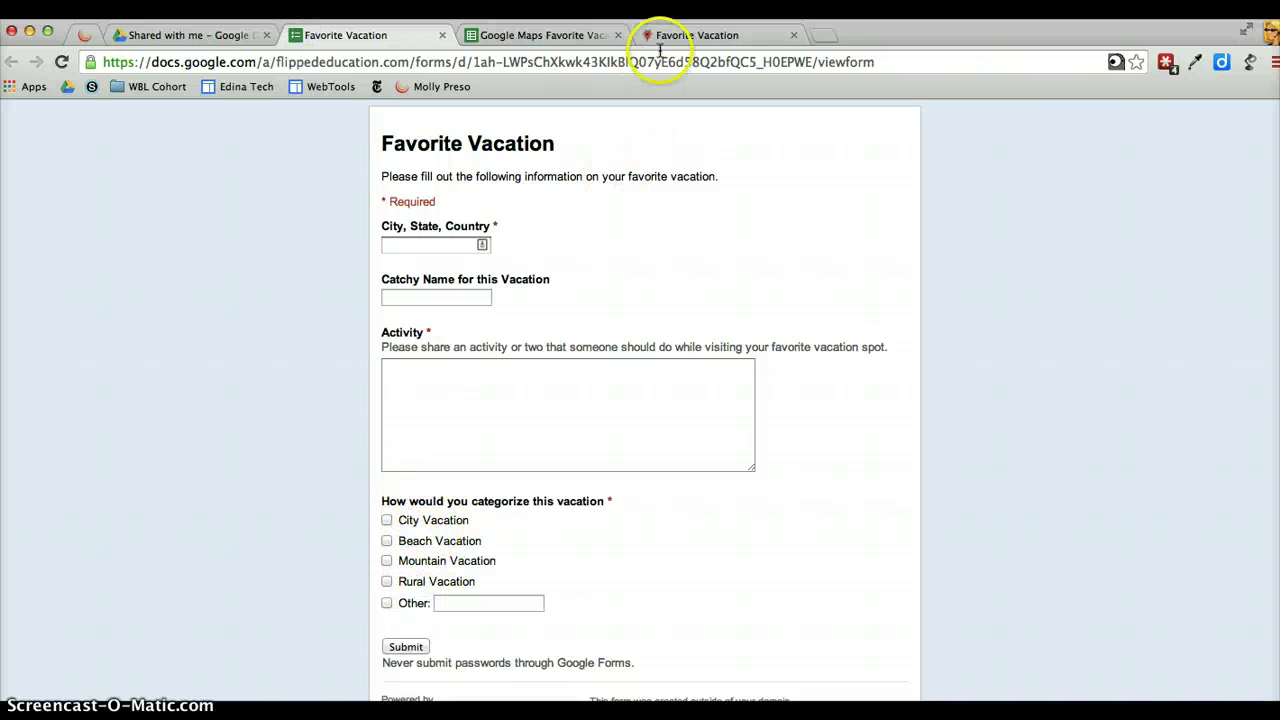
left_click(690, 35)
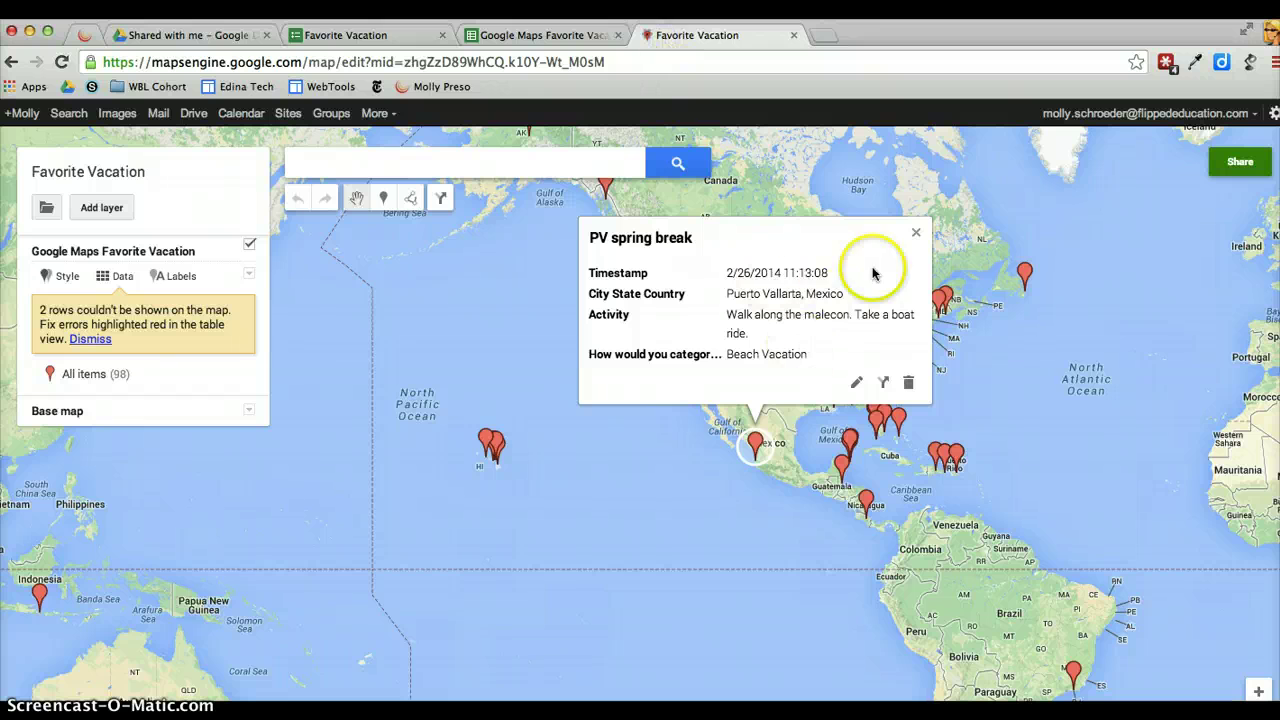
left_click(916, 233)
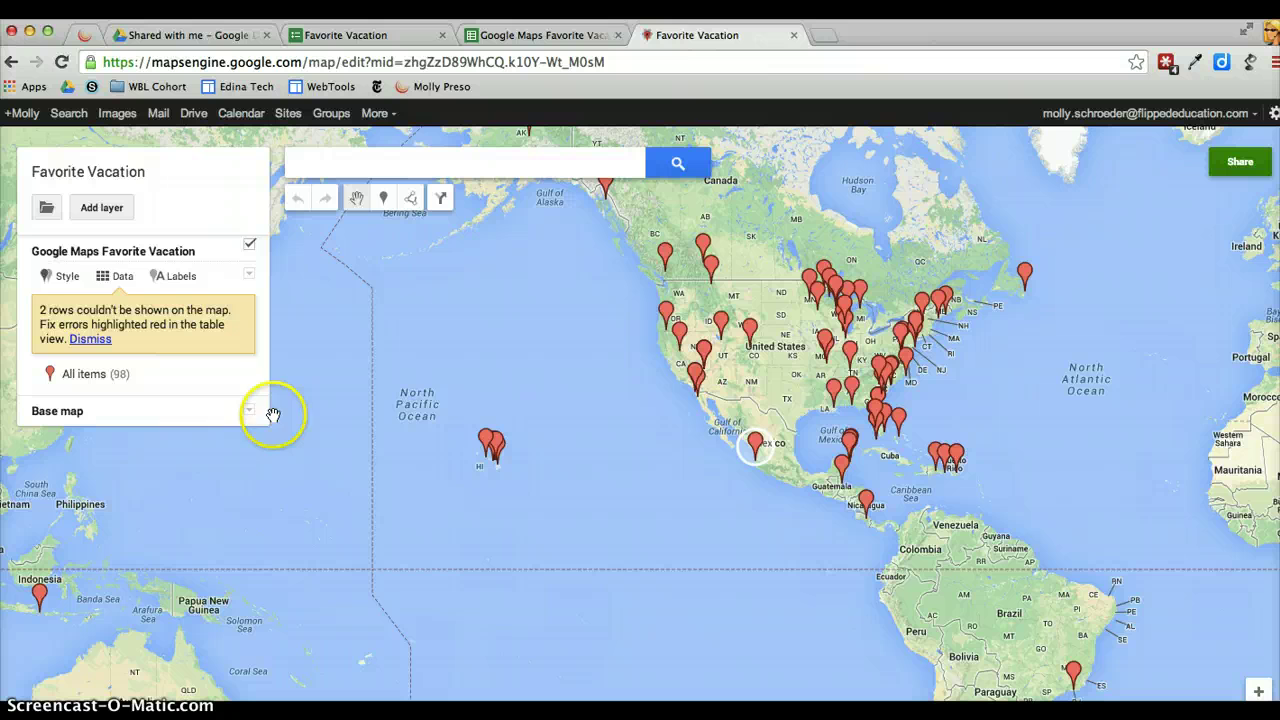
Style the layer's pins by the 'How would you categorize this vacation' data column
left_click(63, 281)
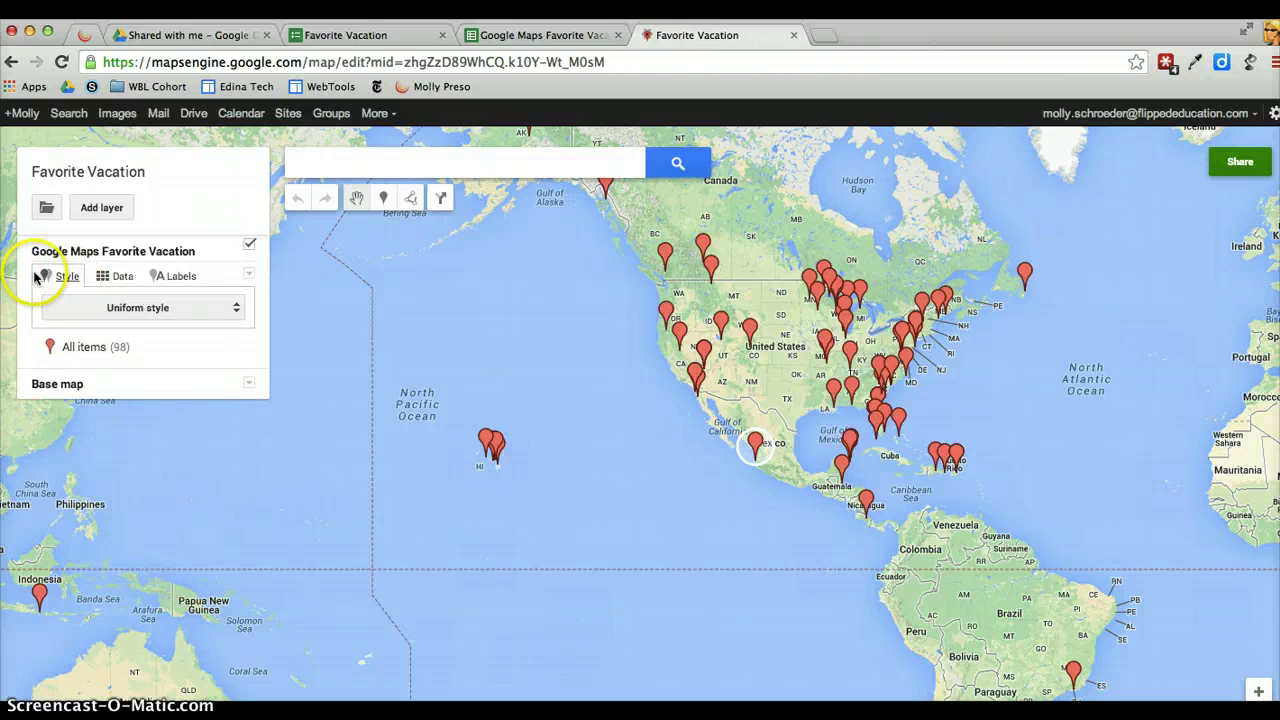
left_click(130, 309)
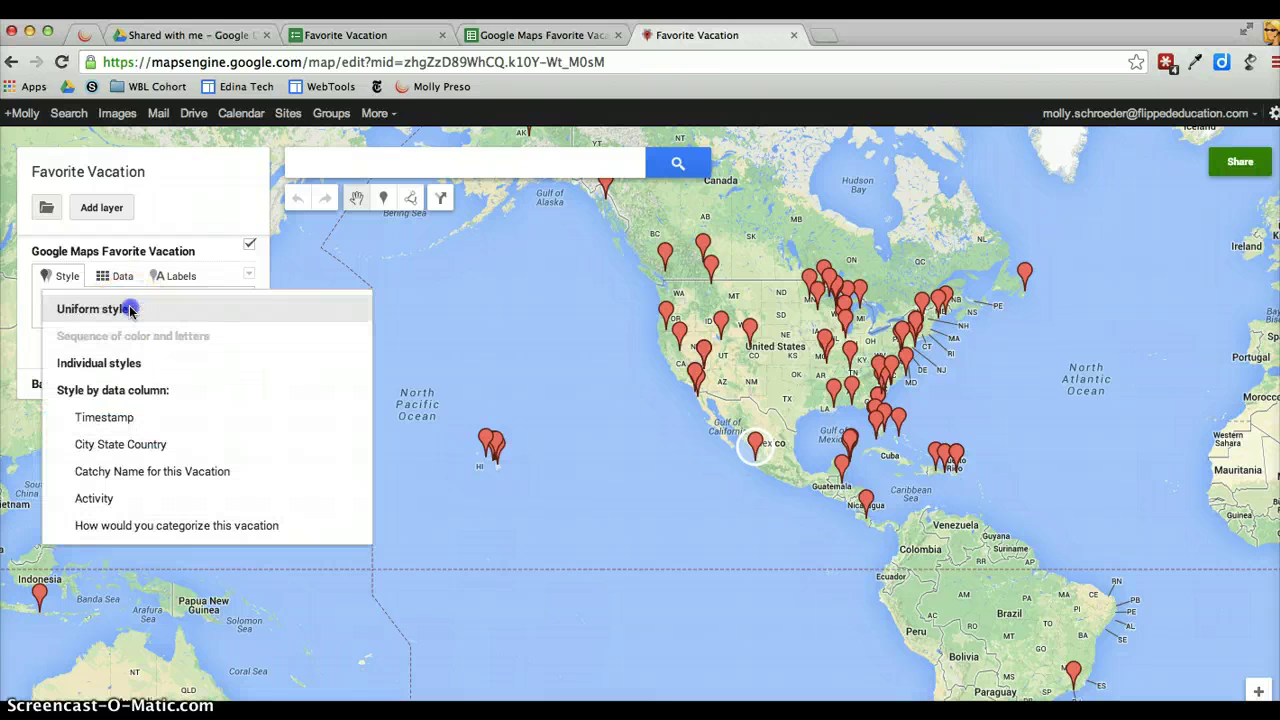
left_click(170, 527)
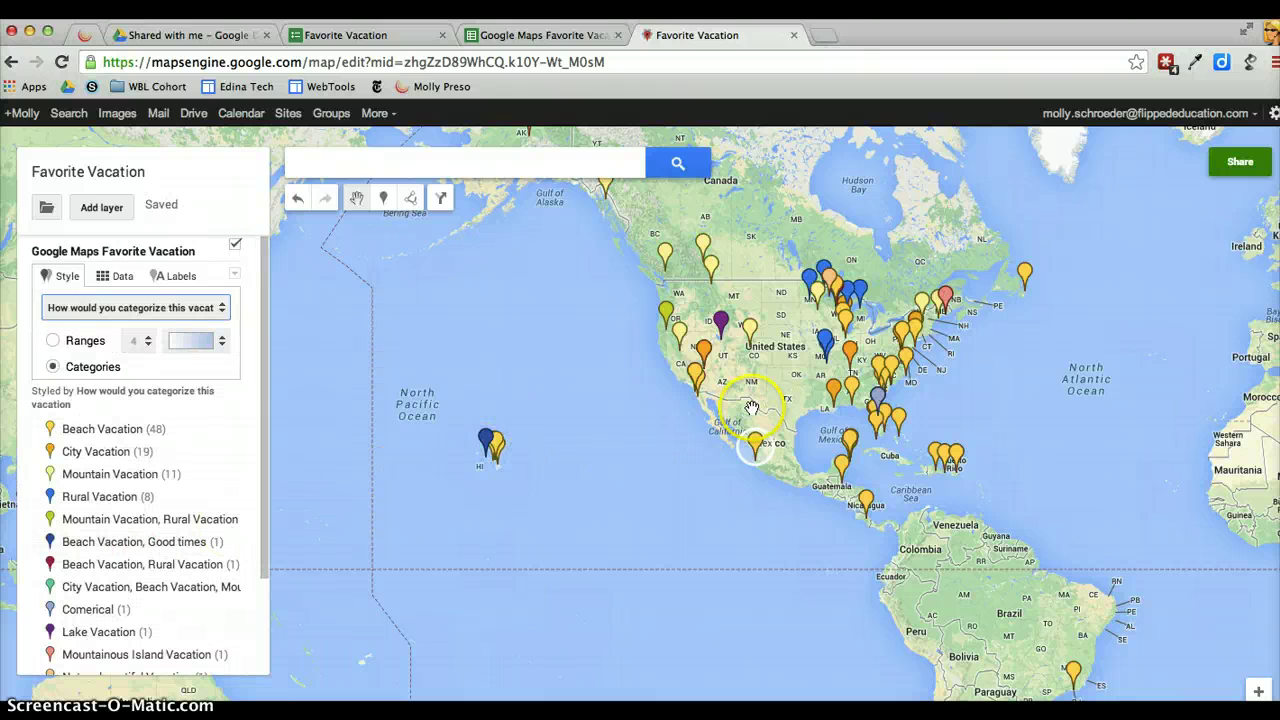
scroll(64, 478, "down", 1)
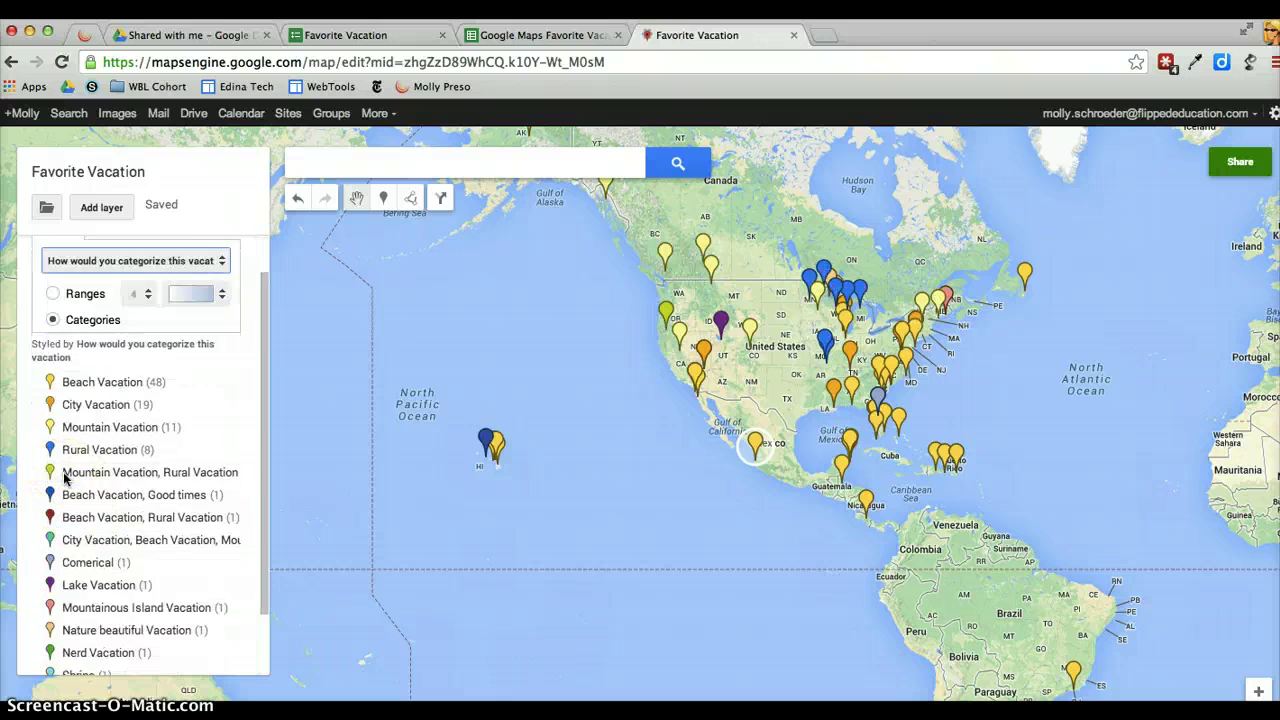
scroll(64, 478, "down", 2)
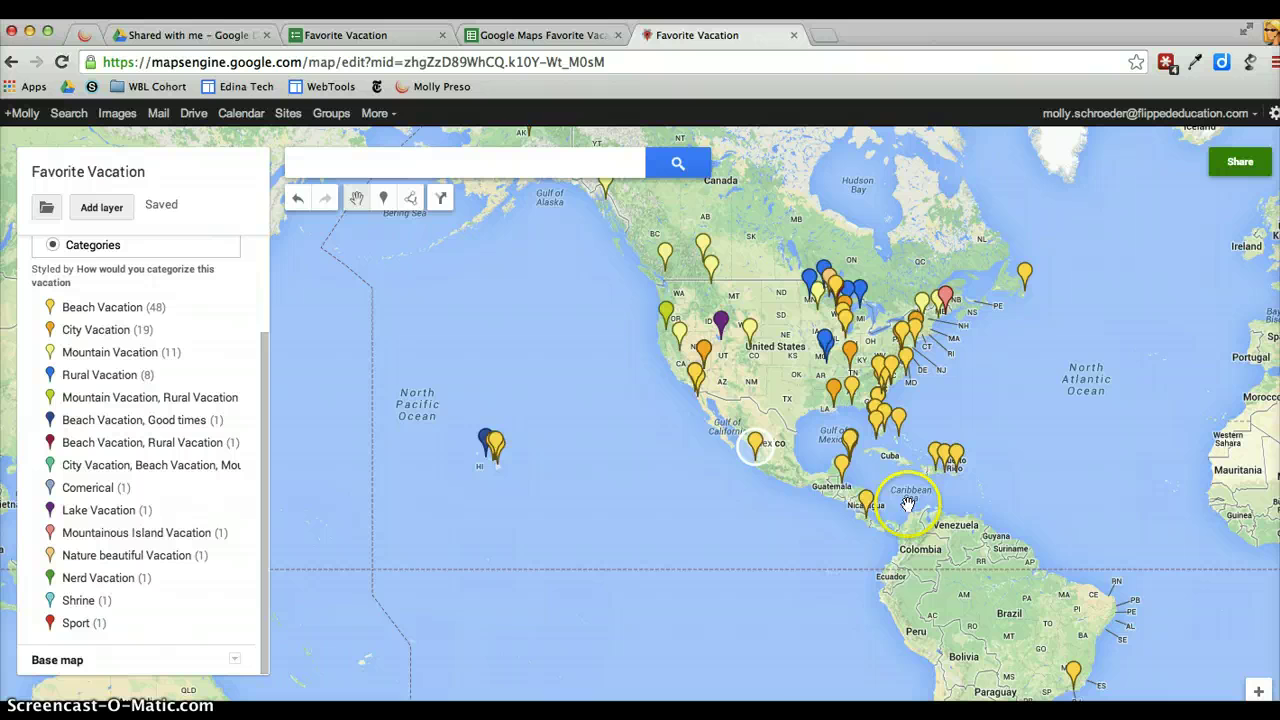
left_click_drag(866, 523, 777, 596)
left_click(328, 399)
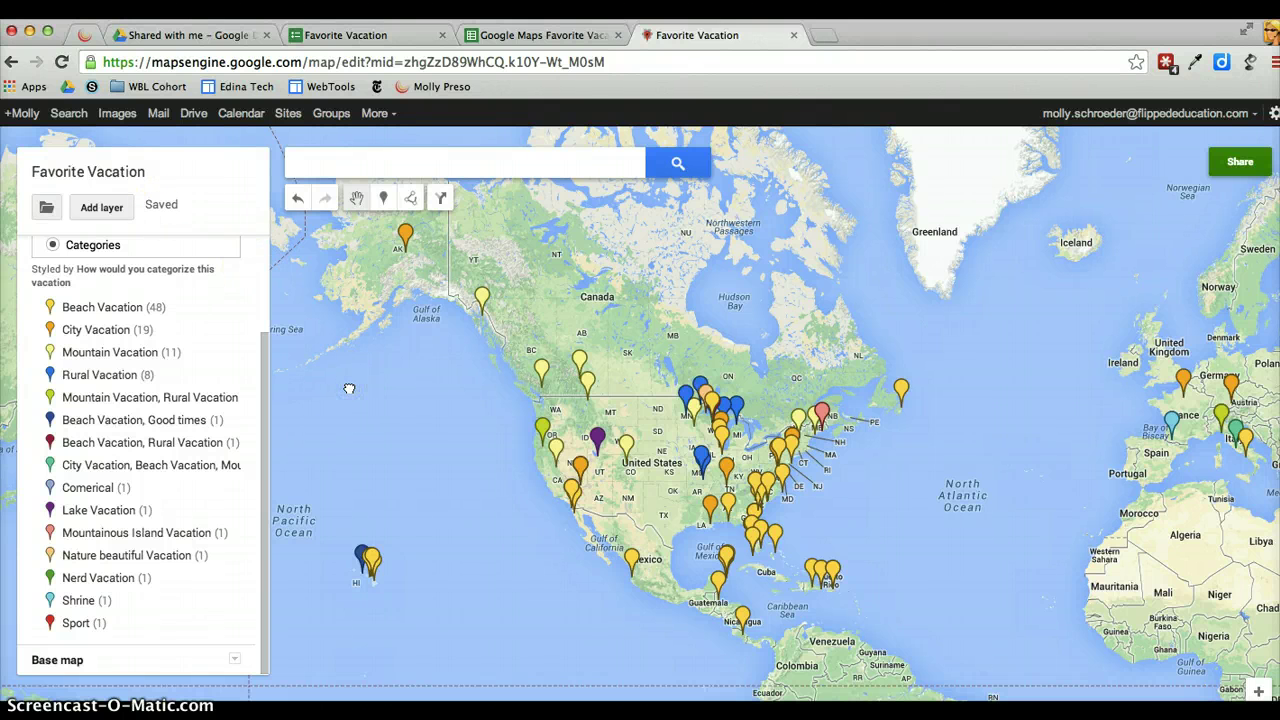
Change the map's sharing visibility to 'Anyone with the link' and save it
left_click(1237, 168)
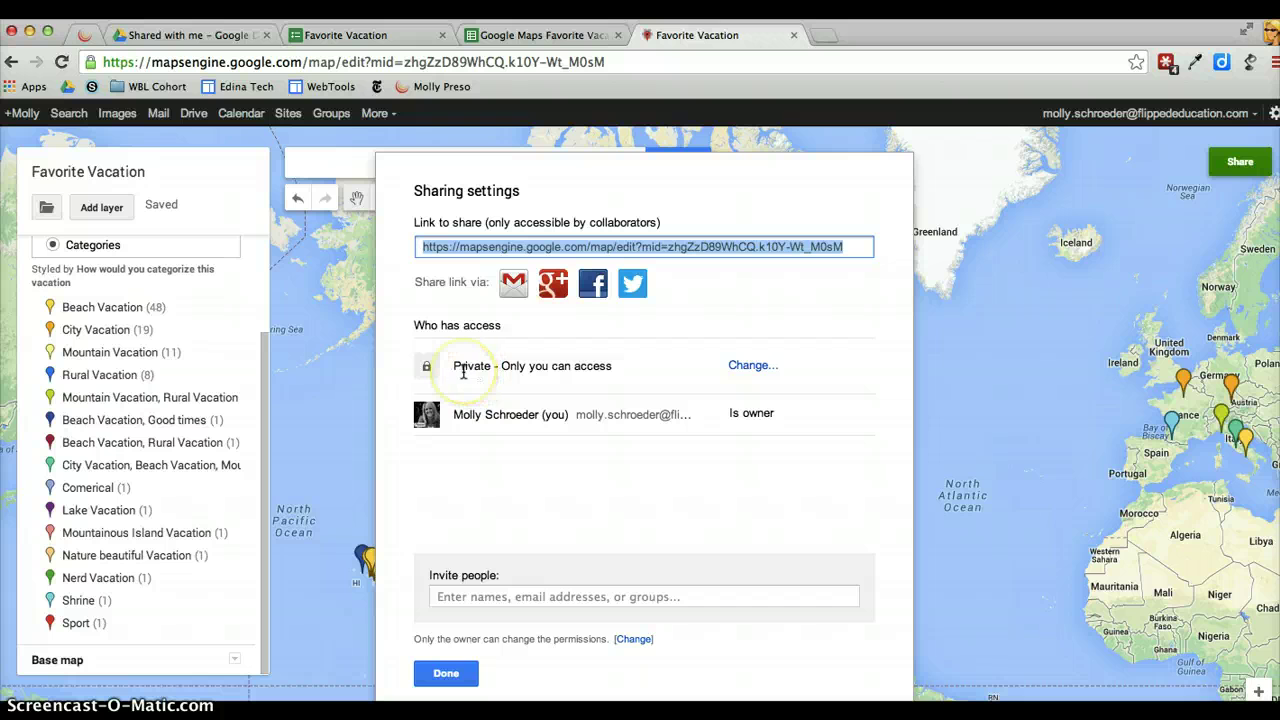
left_click(750, 366)
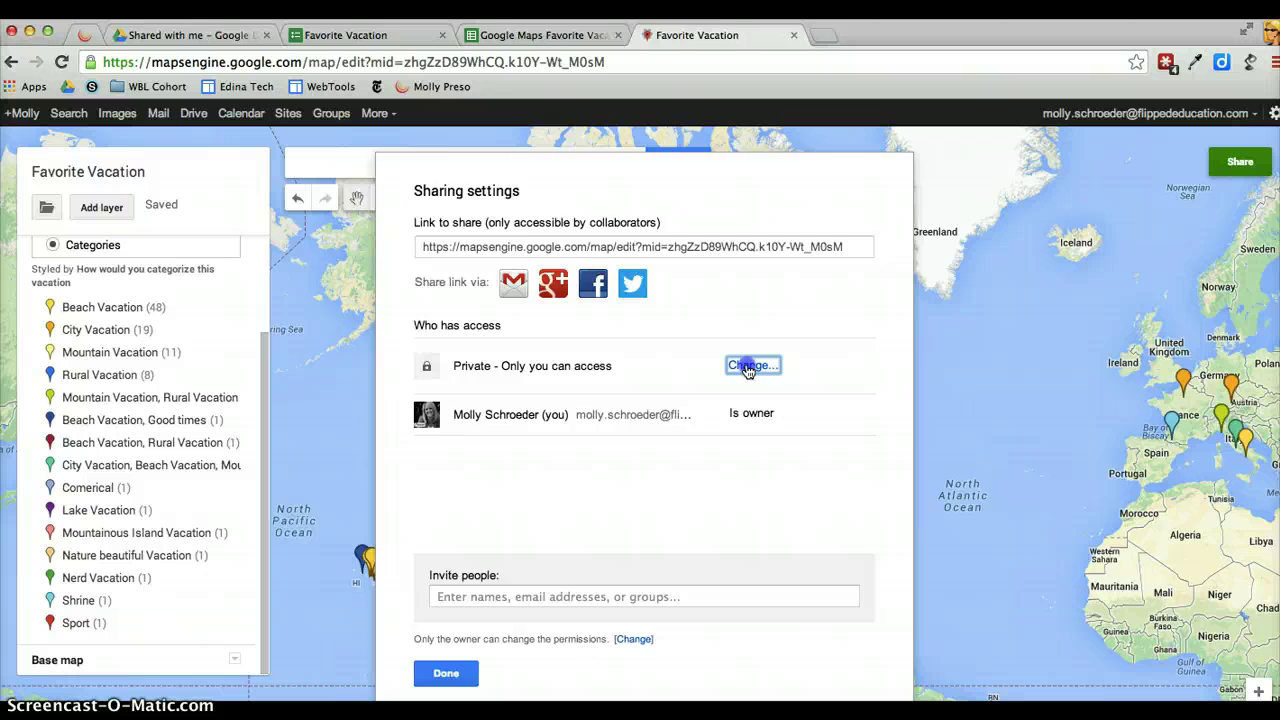
left_click(448, 428)
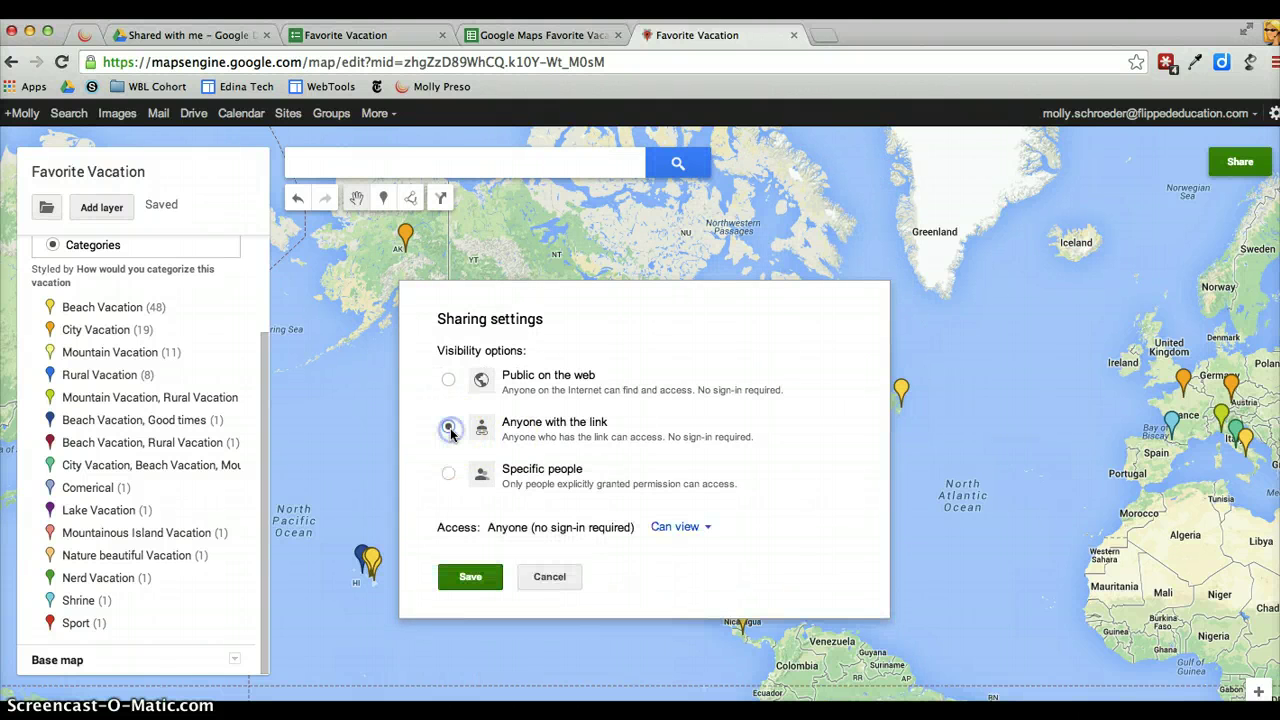
left_click(472, 580)
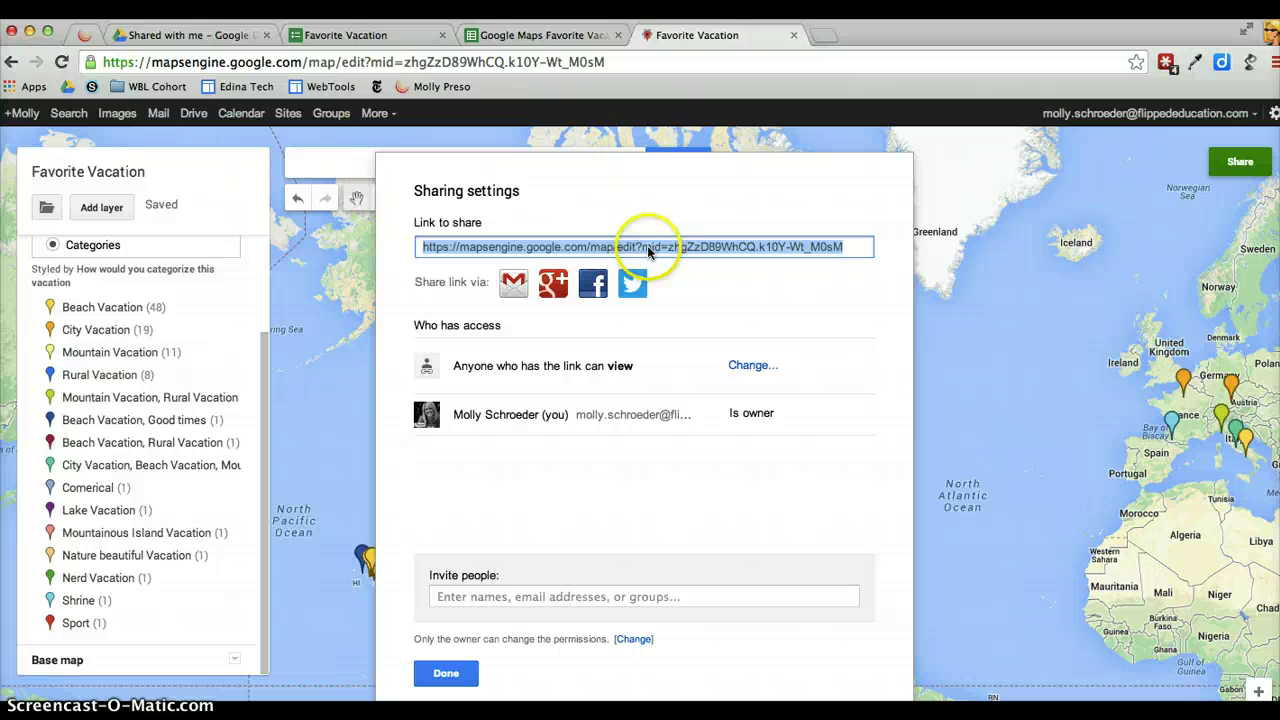
left_click(1272, 62)
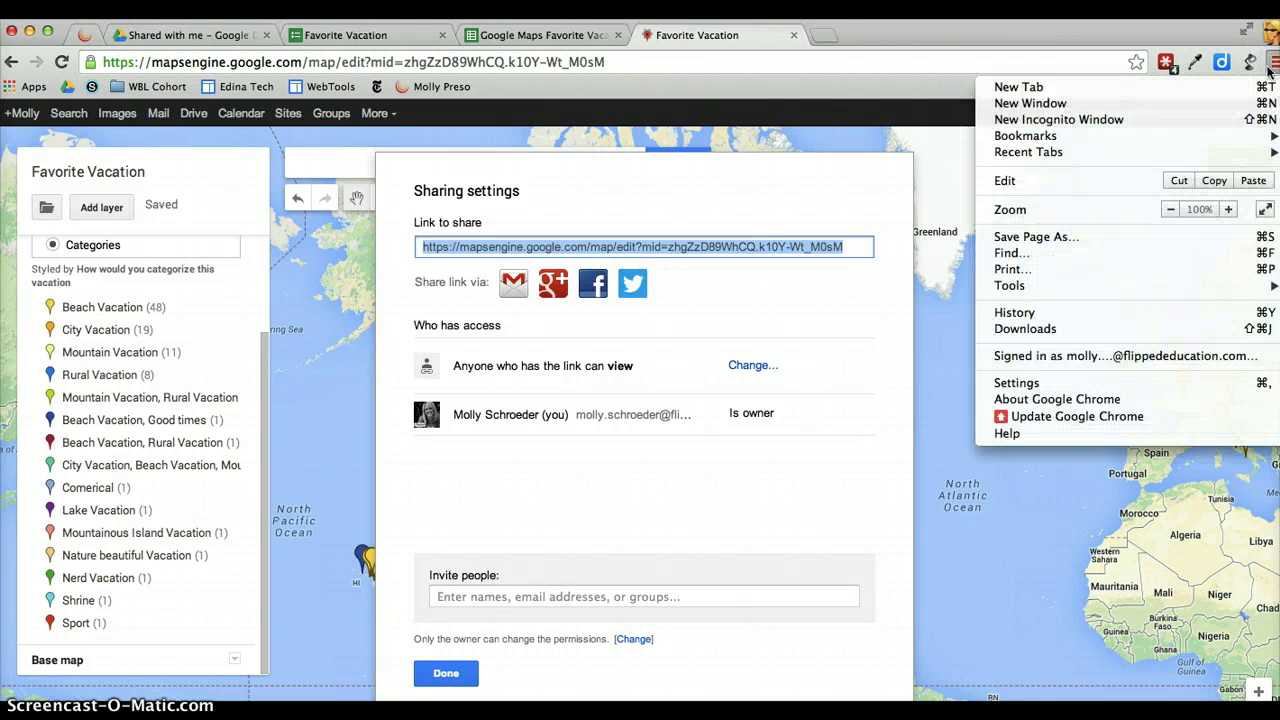
Load the copied share link in a new incognito window and pan the viewer map
left_click(1163, 122)
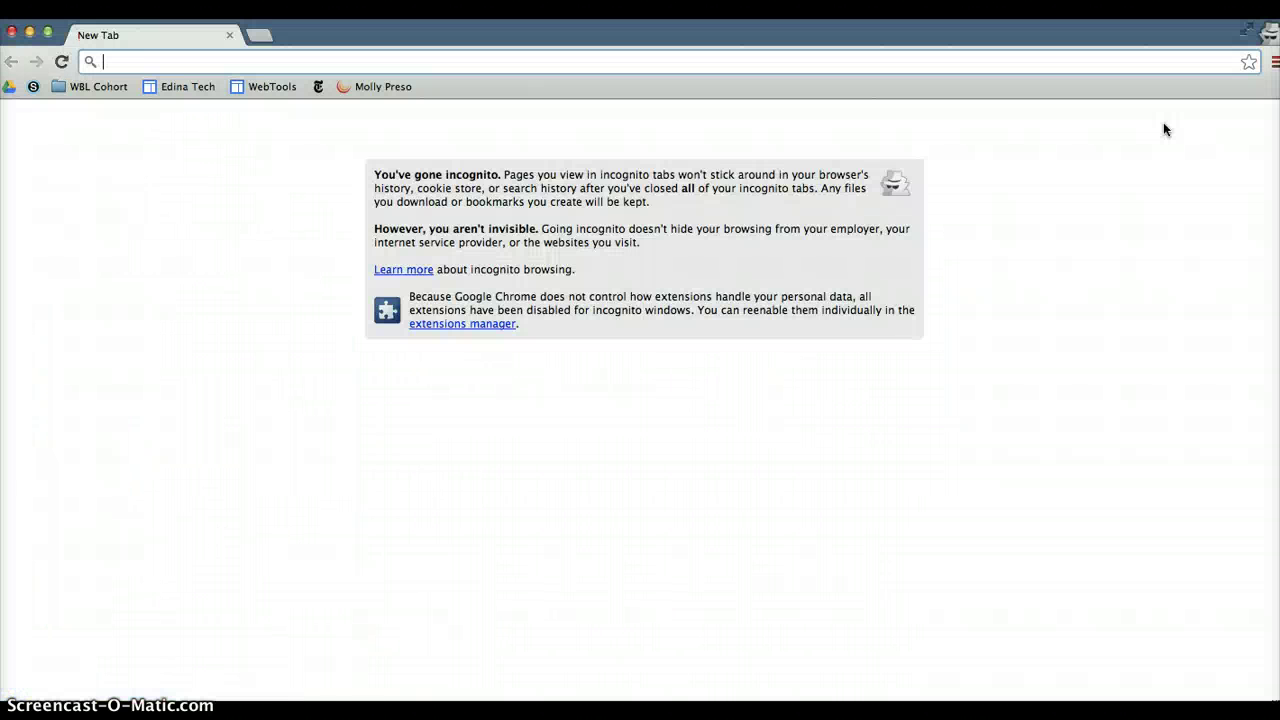
key("Return")
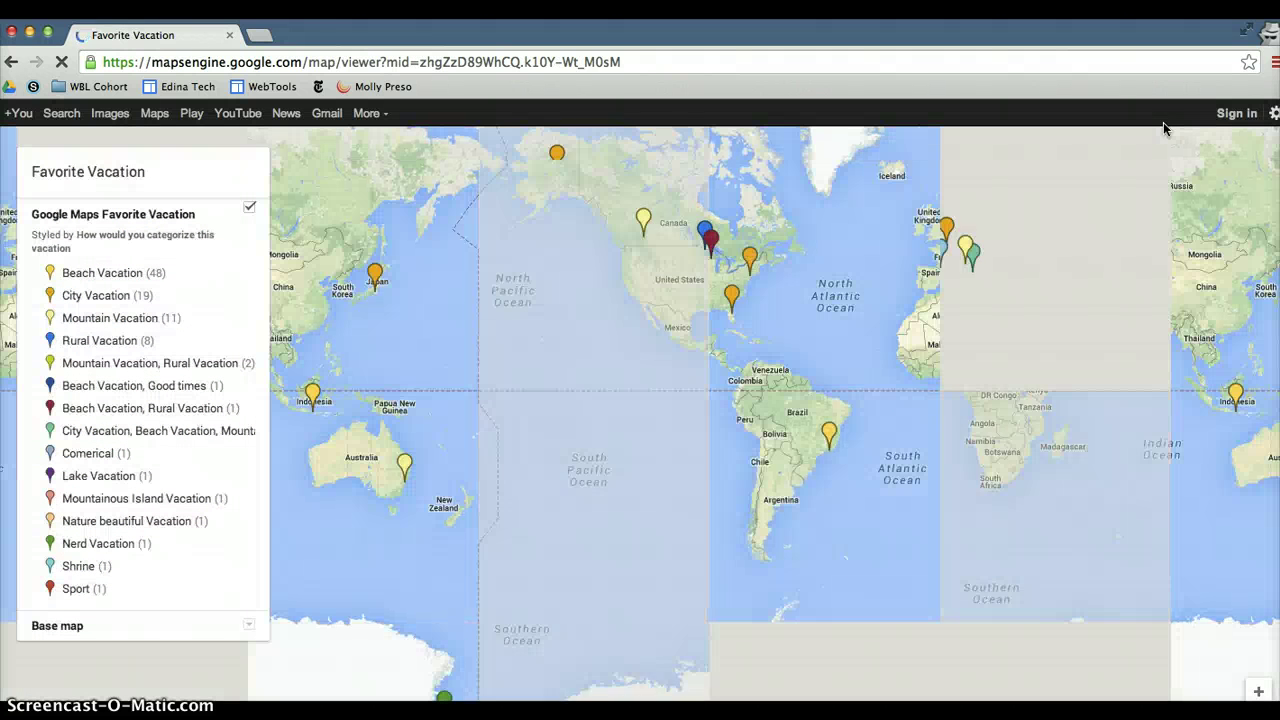
left_click_drag(878, 307, 790, 398)
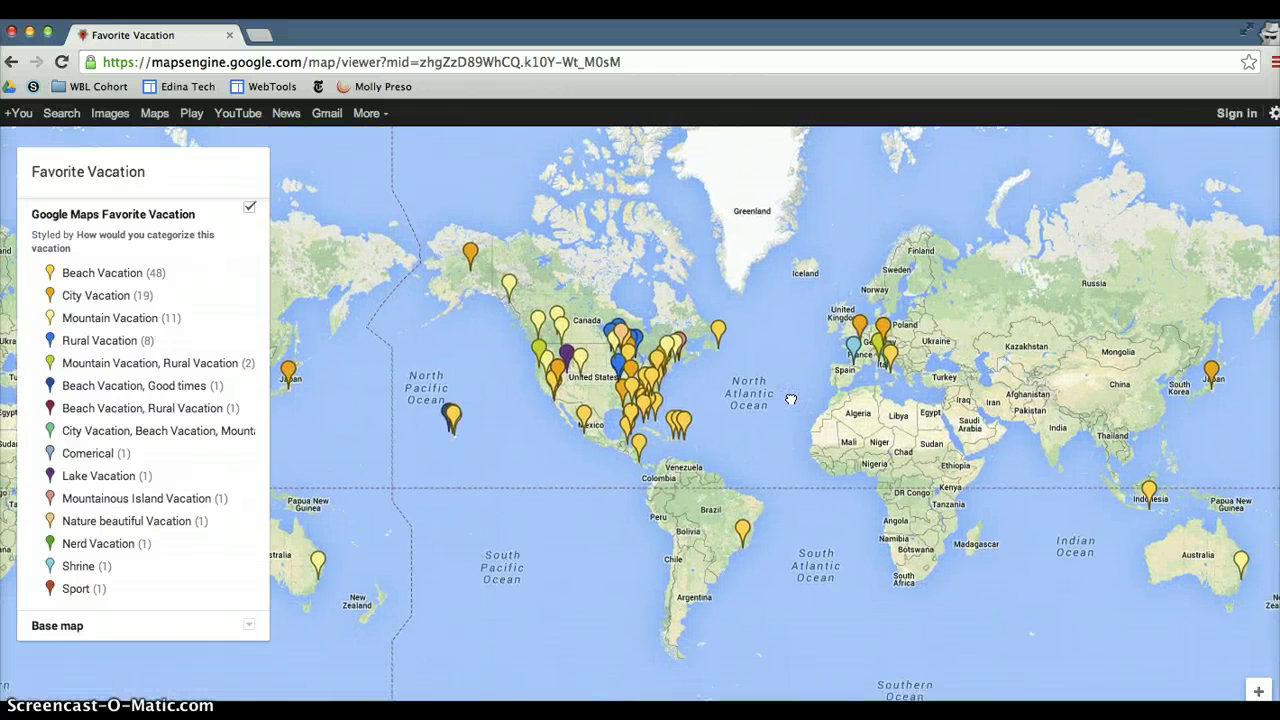